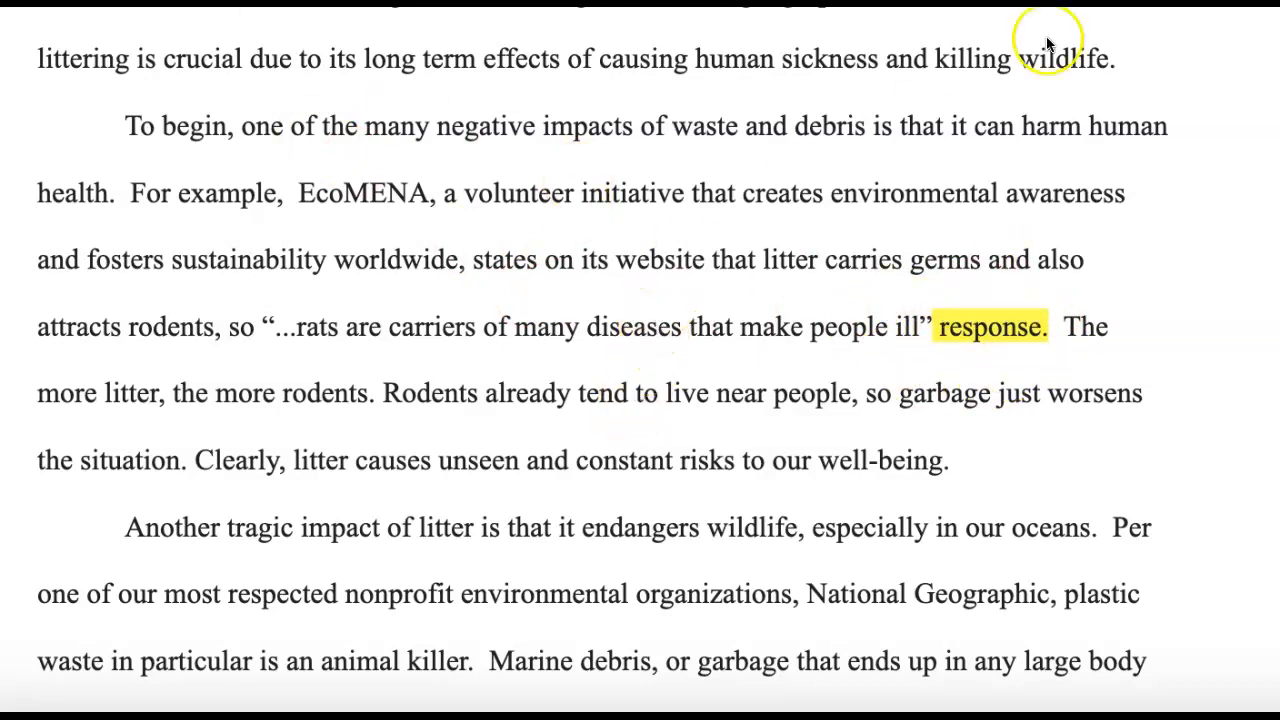
Open the essay's citations tool and set the citation style to MLA (8th ed.).
scroll(640, 360, up, 2)
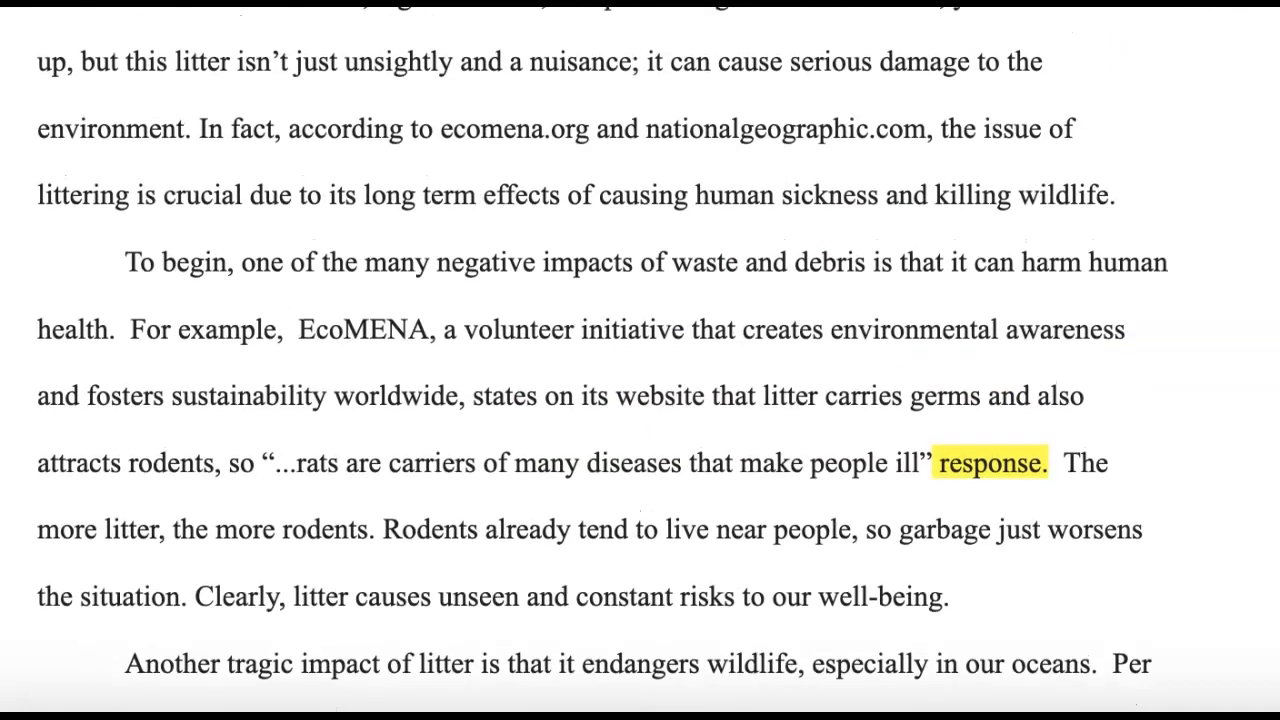
click(637, 390)
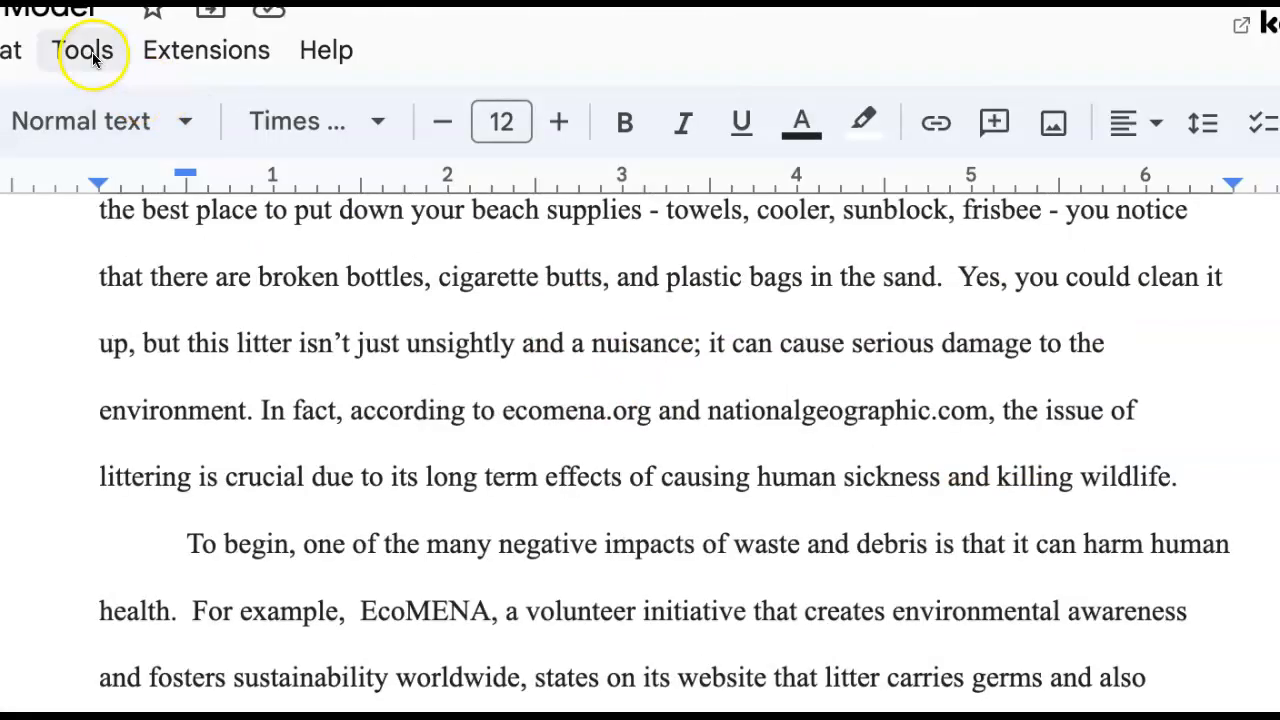
click(85, 51)
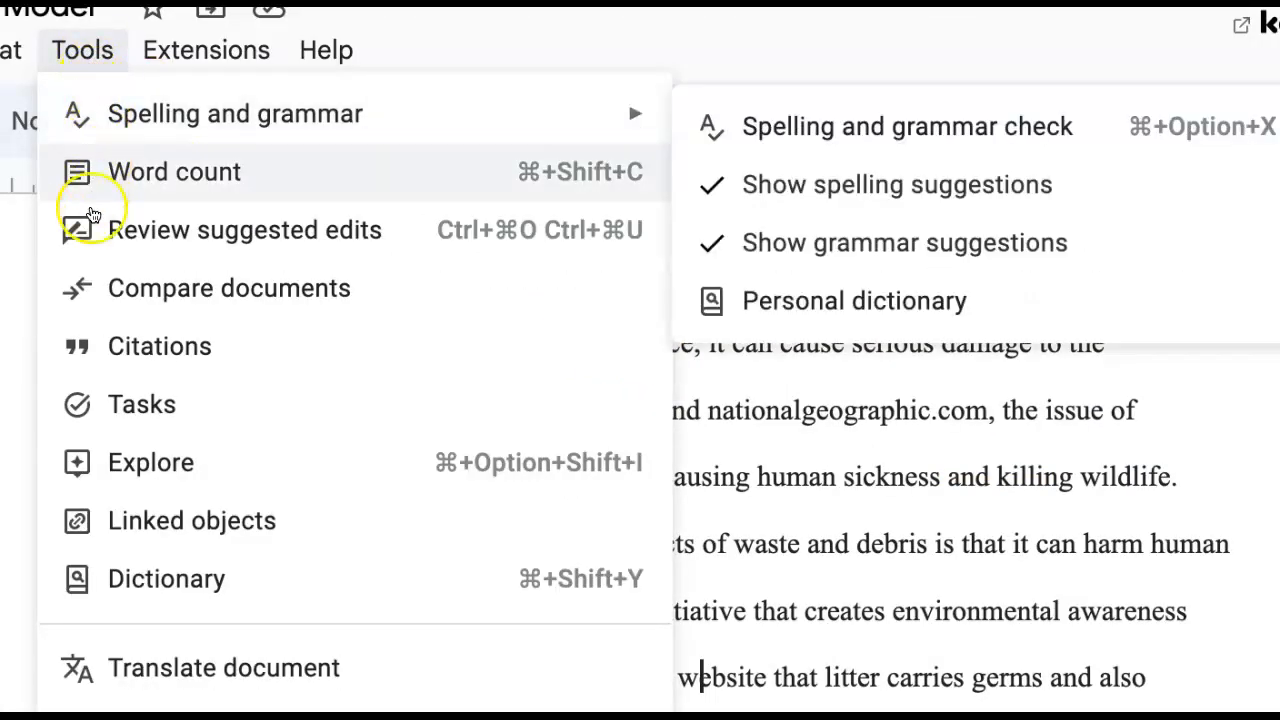
click(104, 363)
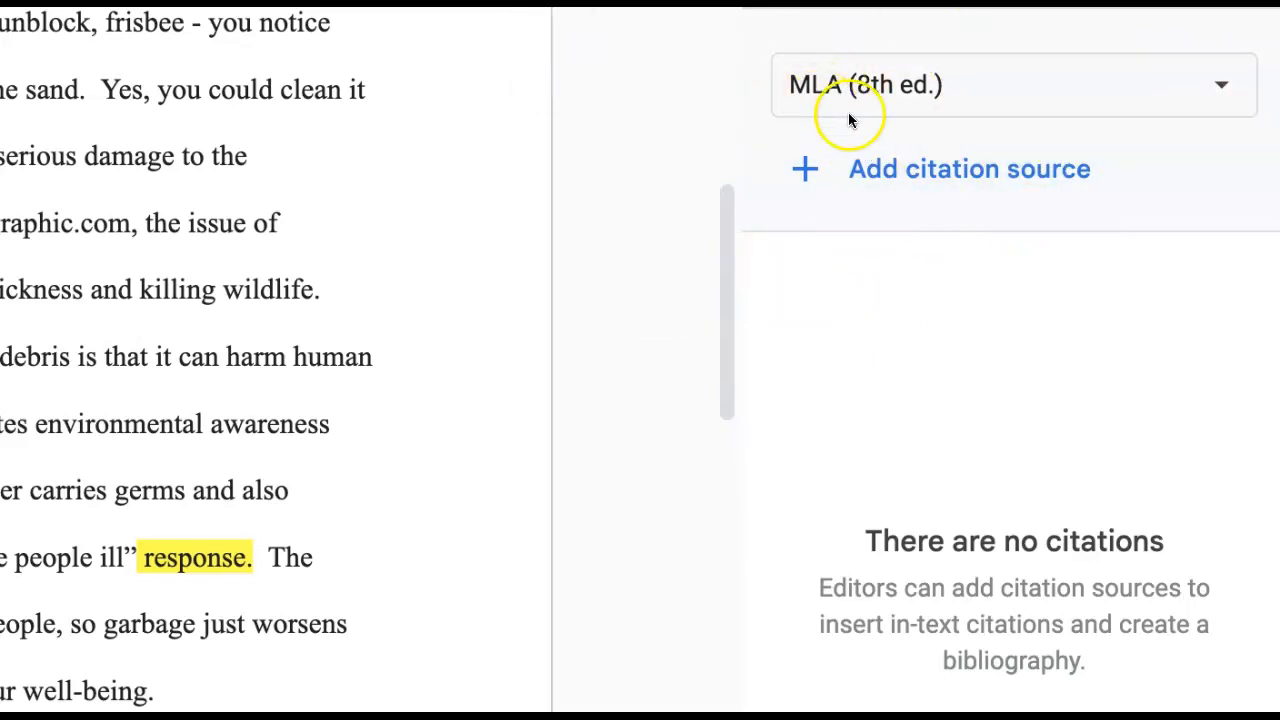
click(1218, 92)
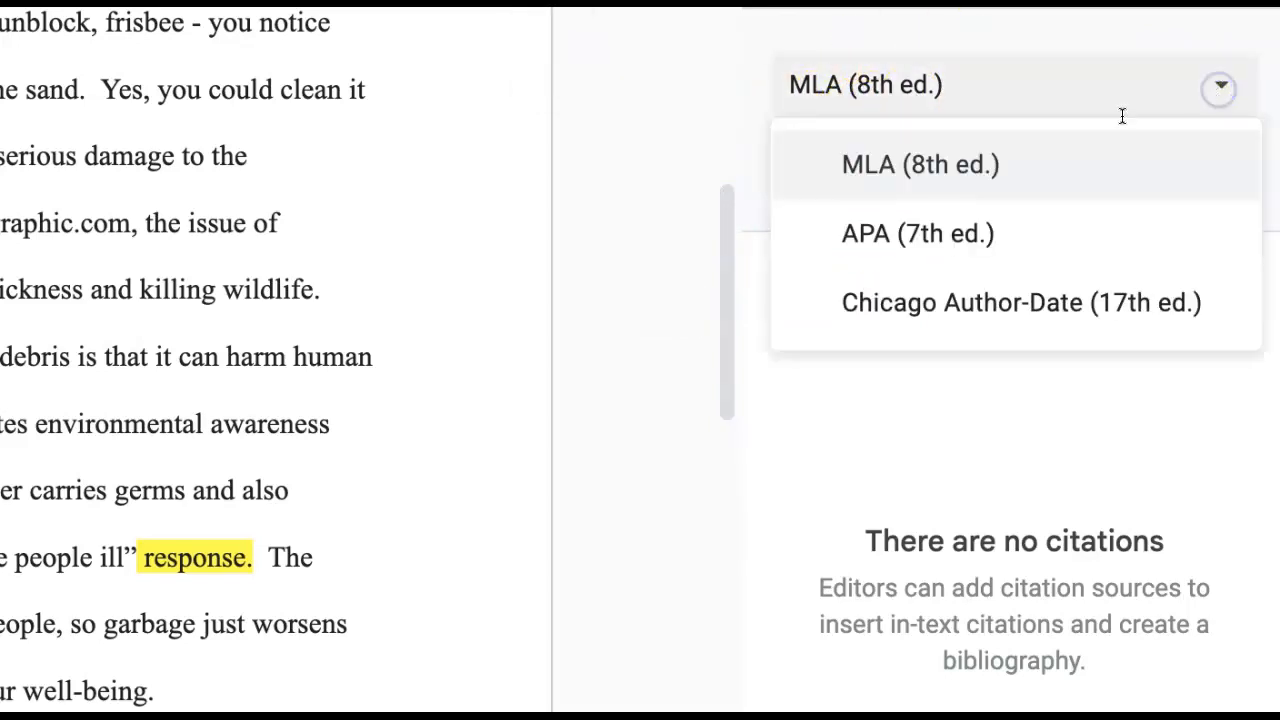
click(884, 178)
Add a website citation source for EcoMENA's "The Menace of Littering and How to Solve It", looked up by its URL.
click(864, 180)
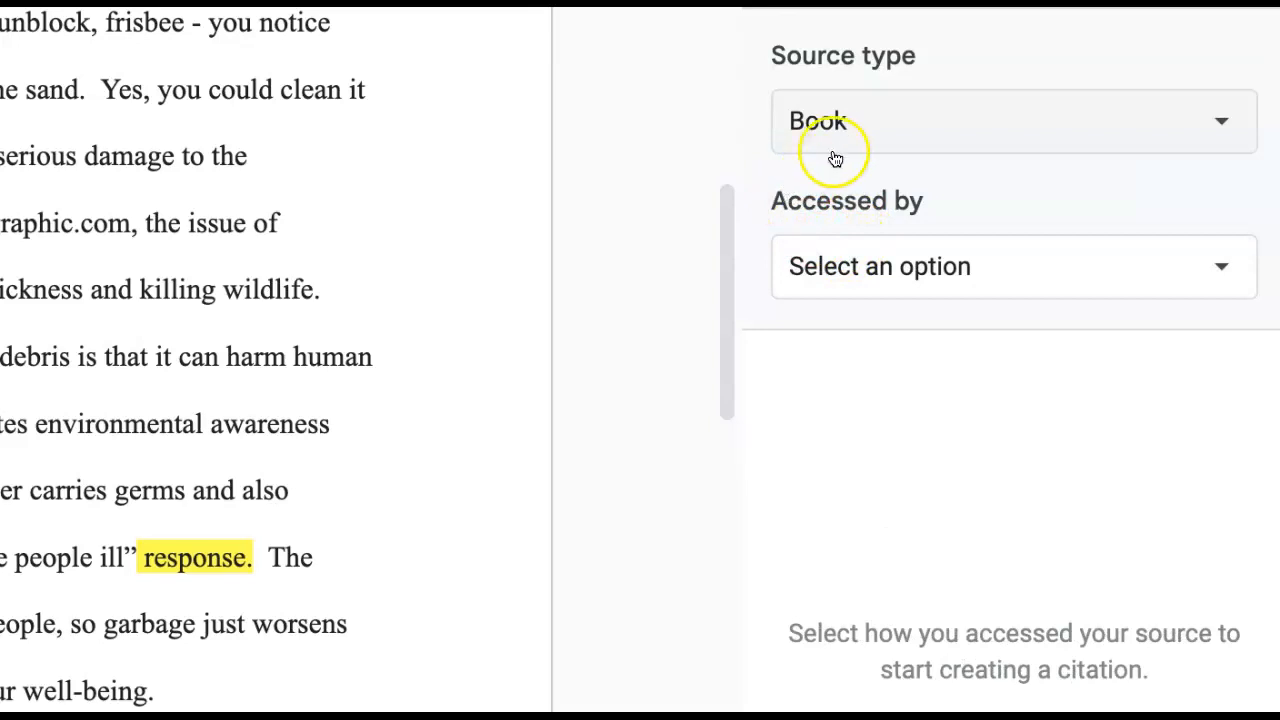
click(1220, 125)
click(906, 352)
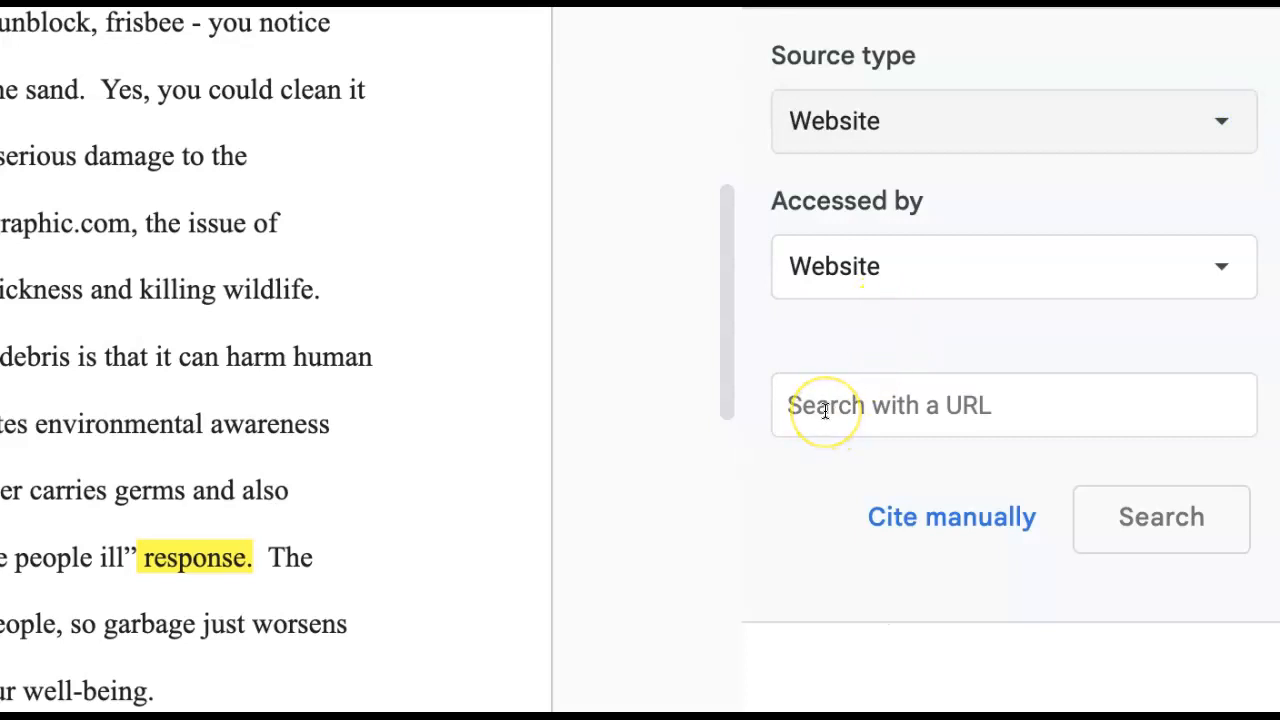
click(824, 410)
key(ctrl+v)
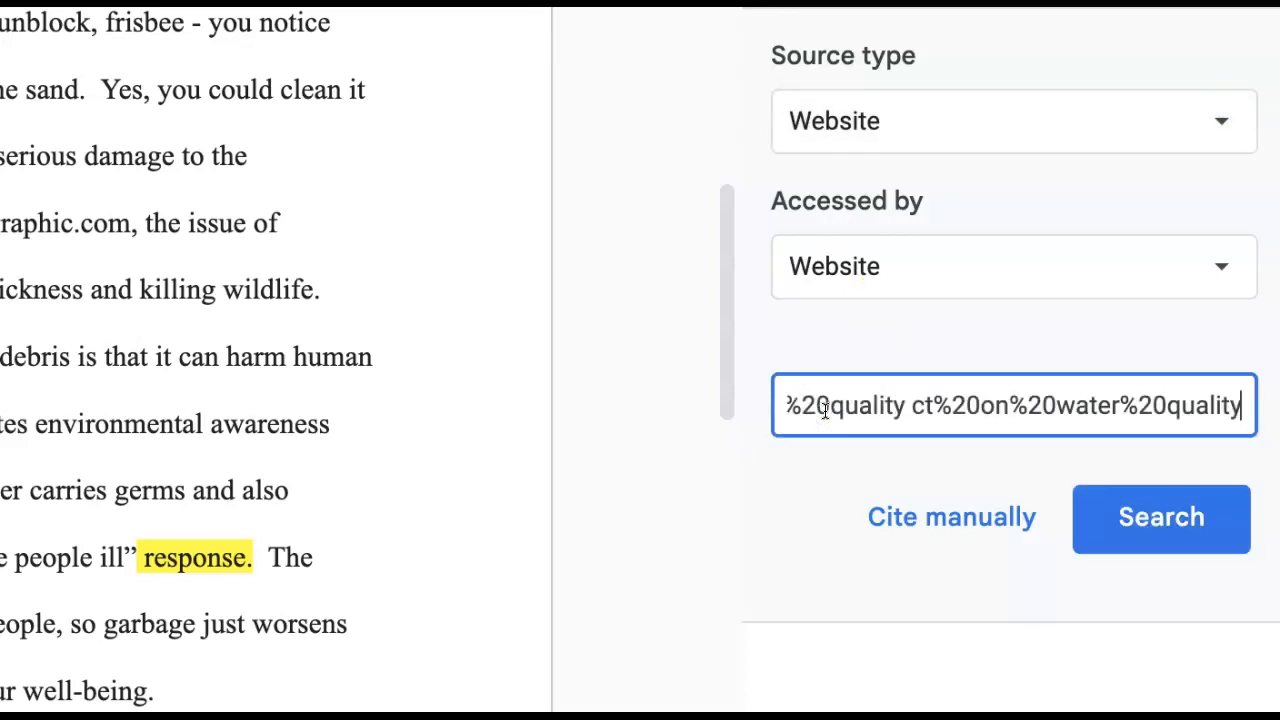
click(1110, 517)
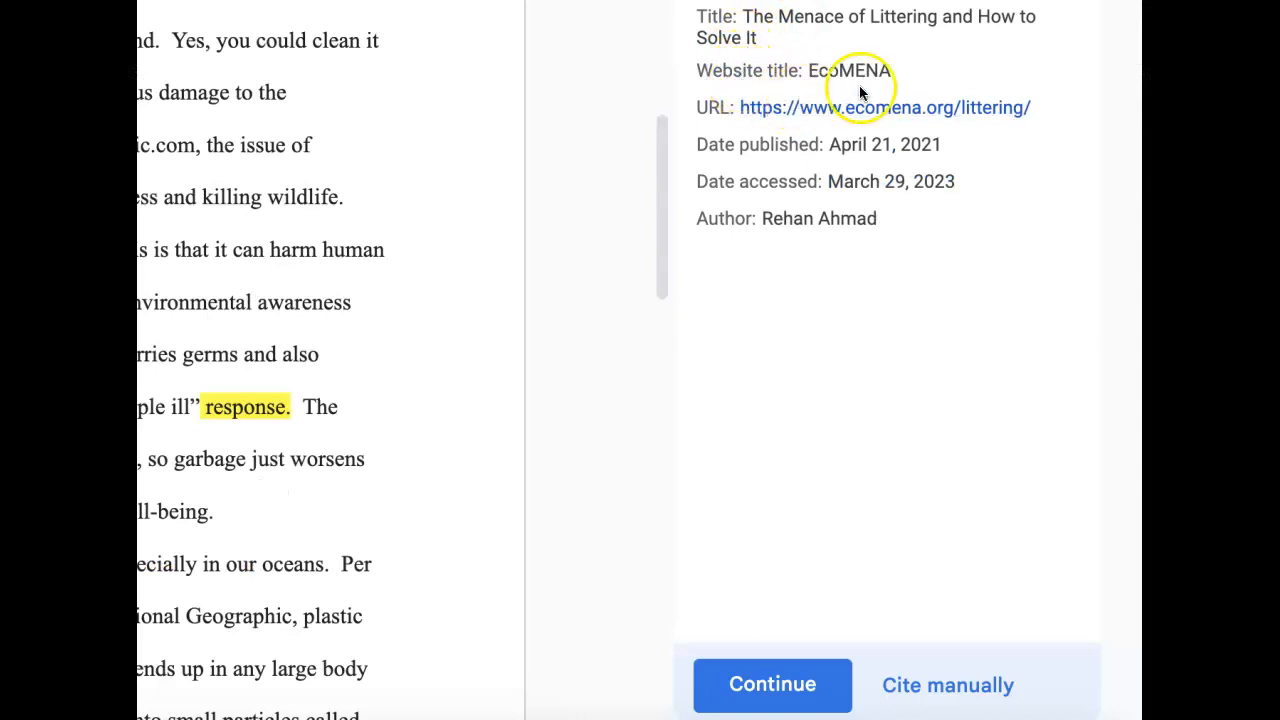
click(740, 697)
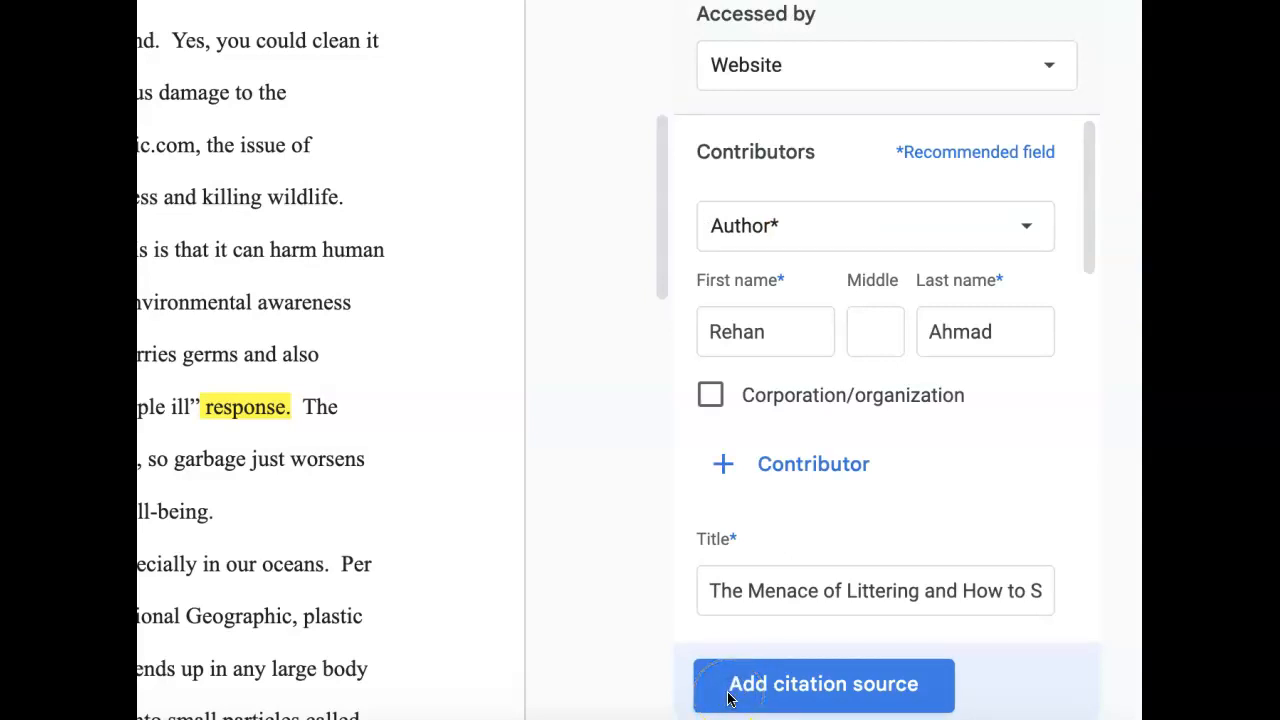
click(728, 697)
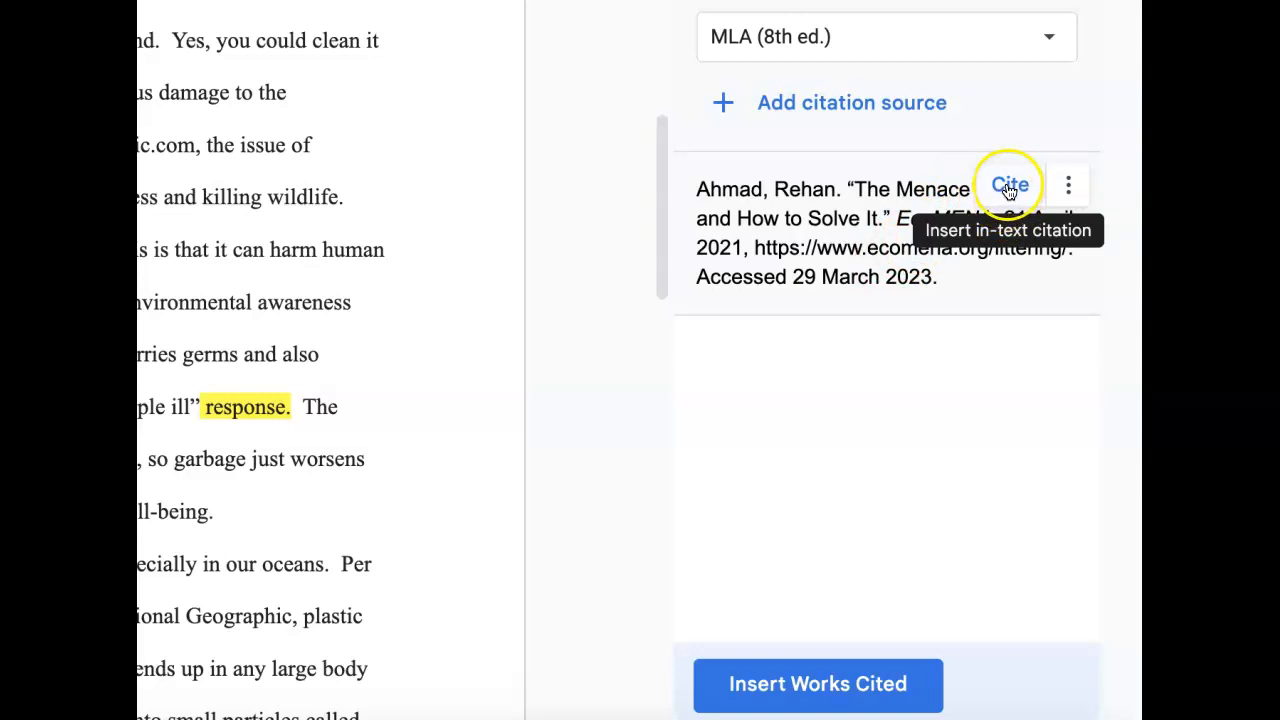
Delete the highlighted placeholder "response" after the quote ending "make people ill", keeping the sentence's period.
click(1010, 187)
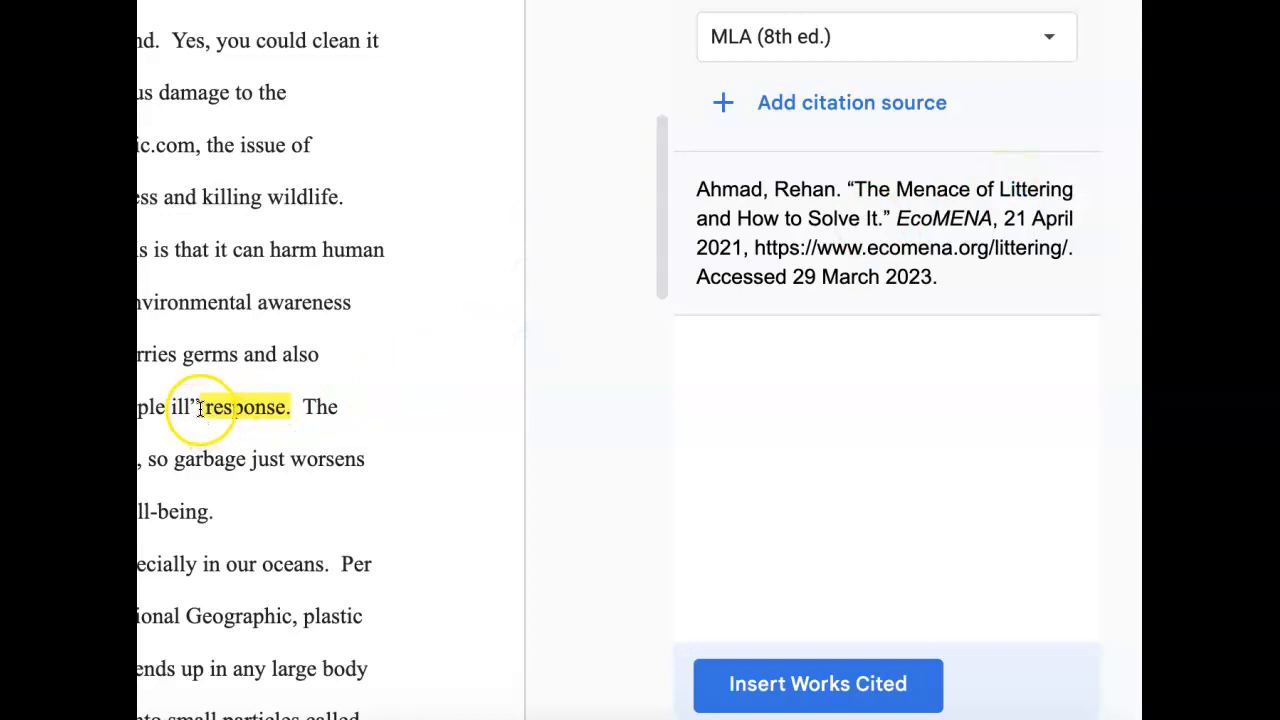
click(286, 412)
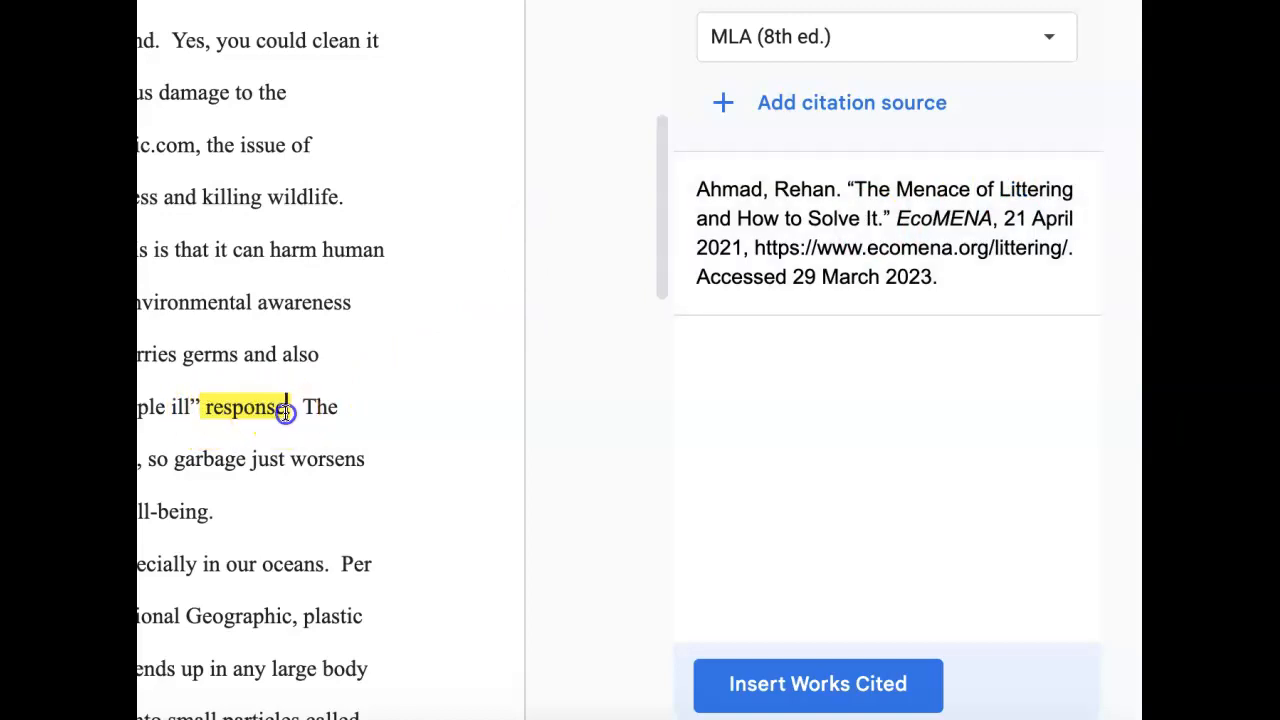
key(BackSpace)
key(BackSpace)
key(BackSpace)
key(BackSpace)
key(BackSpace)
key(BackSpace)
key(BackSpace)
key(BackSpace)
key(BackSpace)
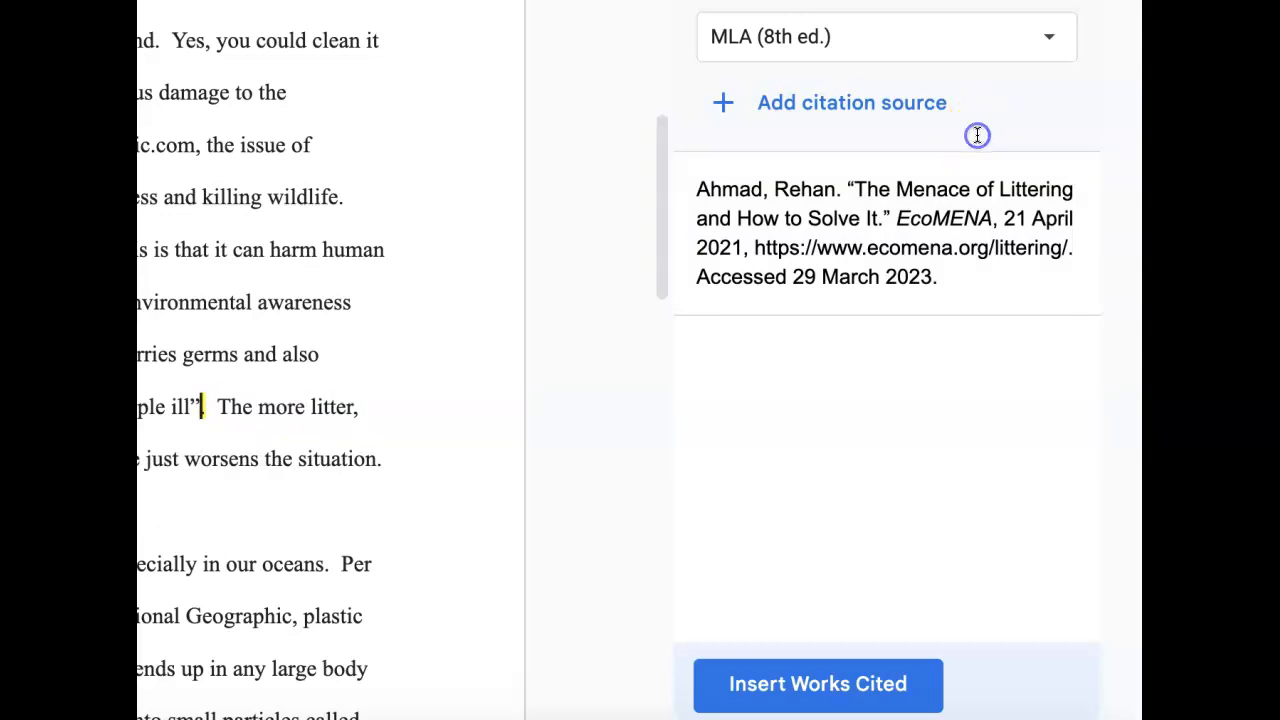
Insert the EcoMENA source's in-text citation after the quote ending "make people ill", with the period following it.
mouse_move(988, 168)
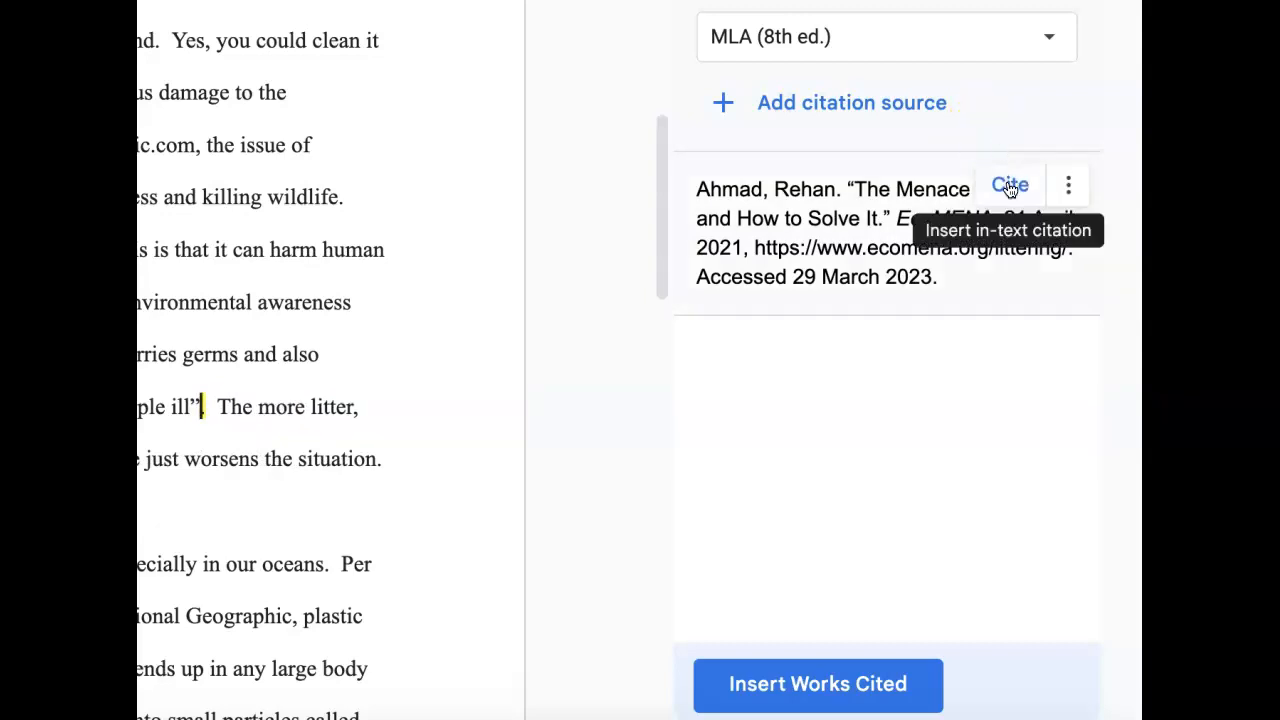
click(201, 410)
click(1010, 185)
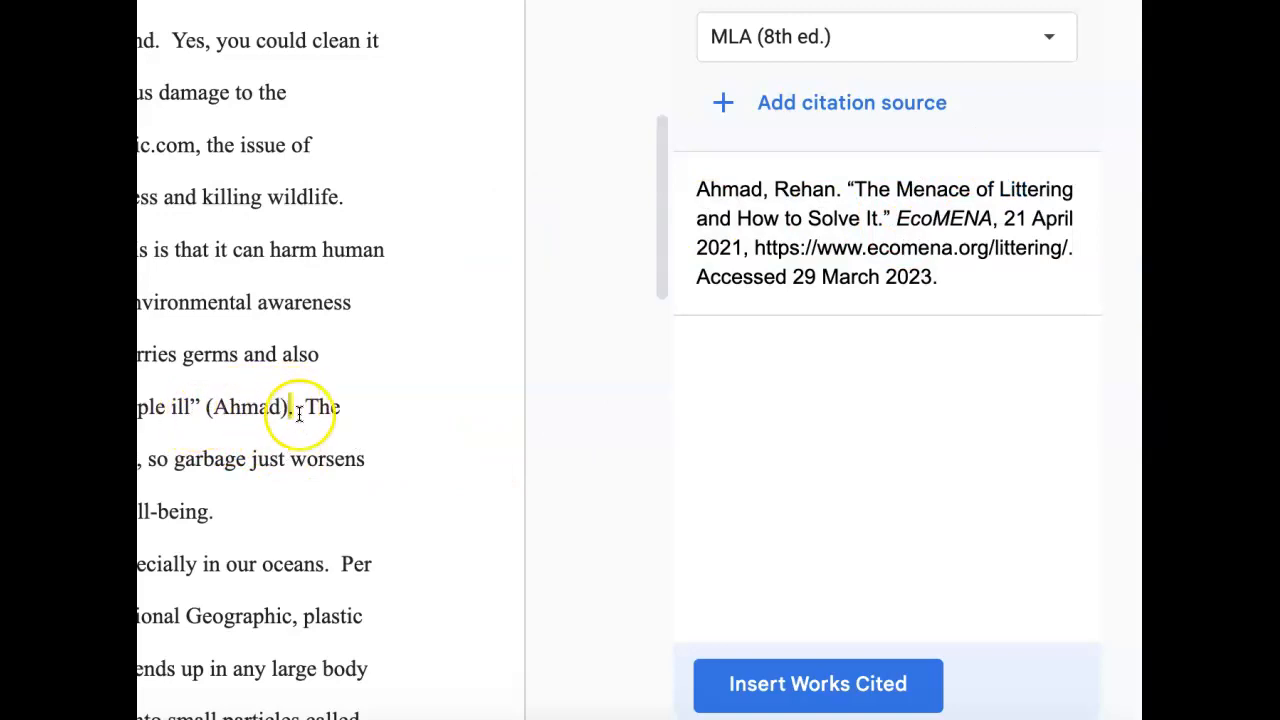
click(296, 407)
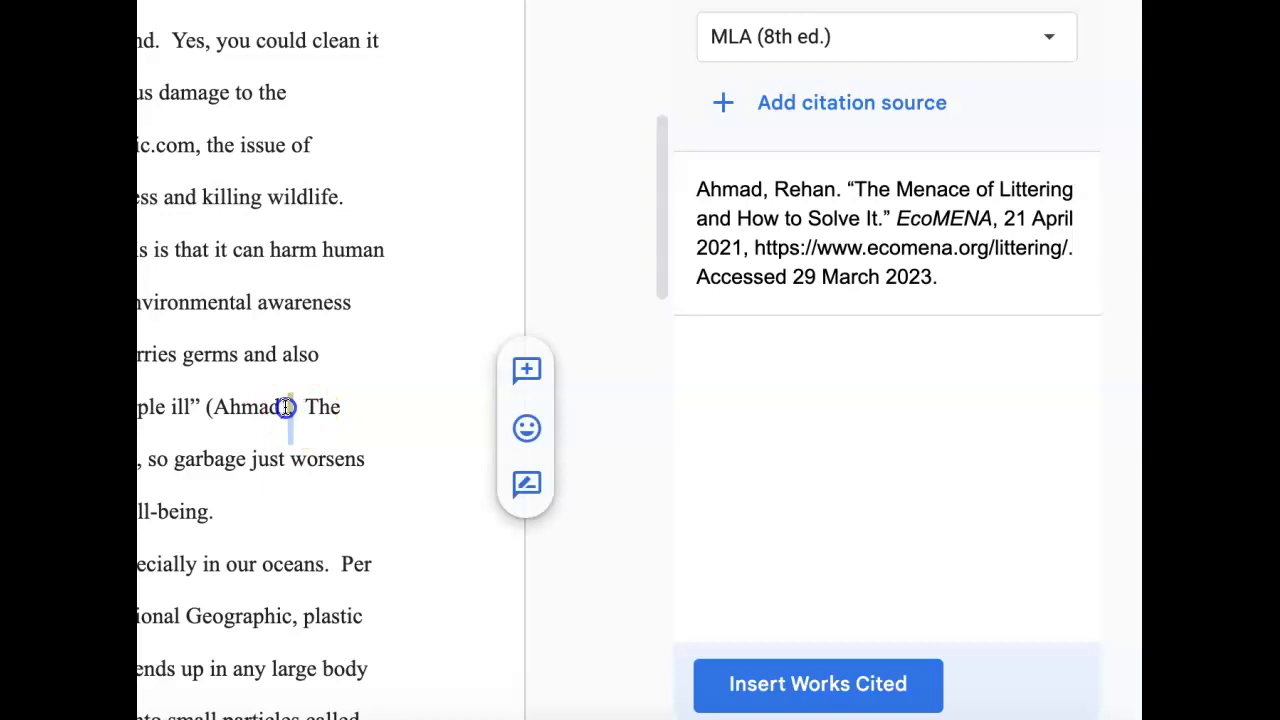
text(.)
click(311, 405)
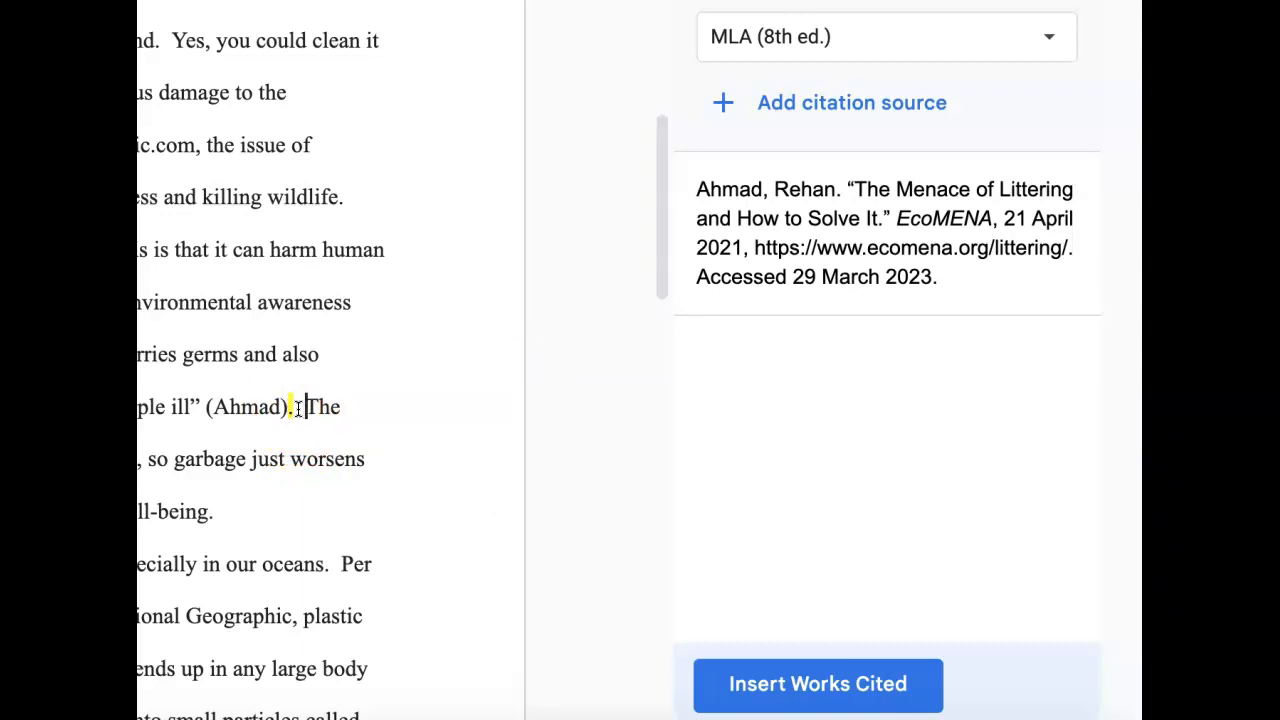
click(298, 408)
Delete the highlighted placeholder "response" after "malnutrition and starvation" on page 2 and clear the highlight colour there.
scroll(215, 472, down, 3)
scroll(217, 473, down, 8)
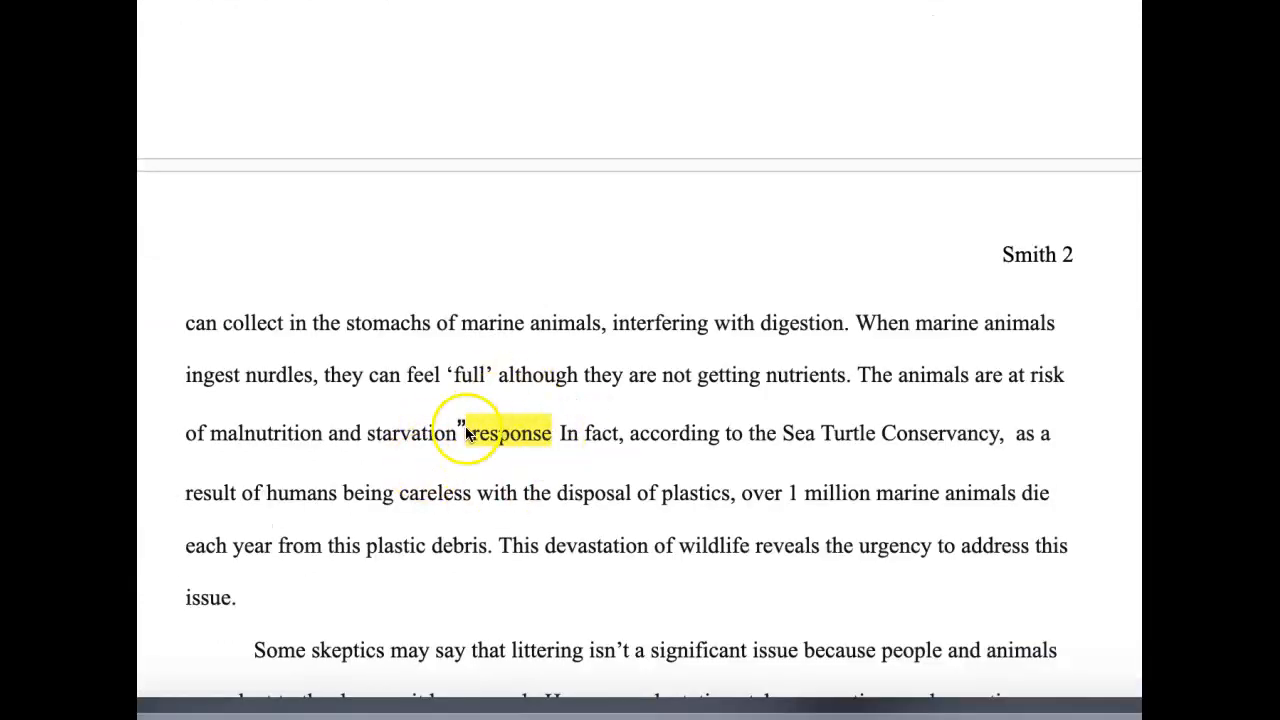
click(549, 431)
key(BackSpace)
key(BackSpace)
key(BackSpace)
key(BackSpace)
key(BackSpace)
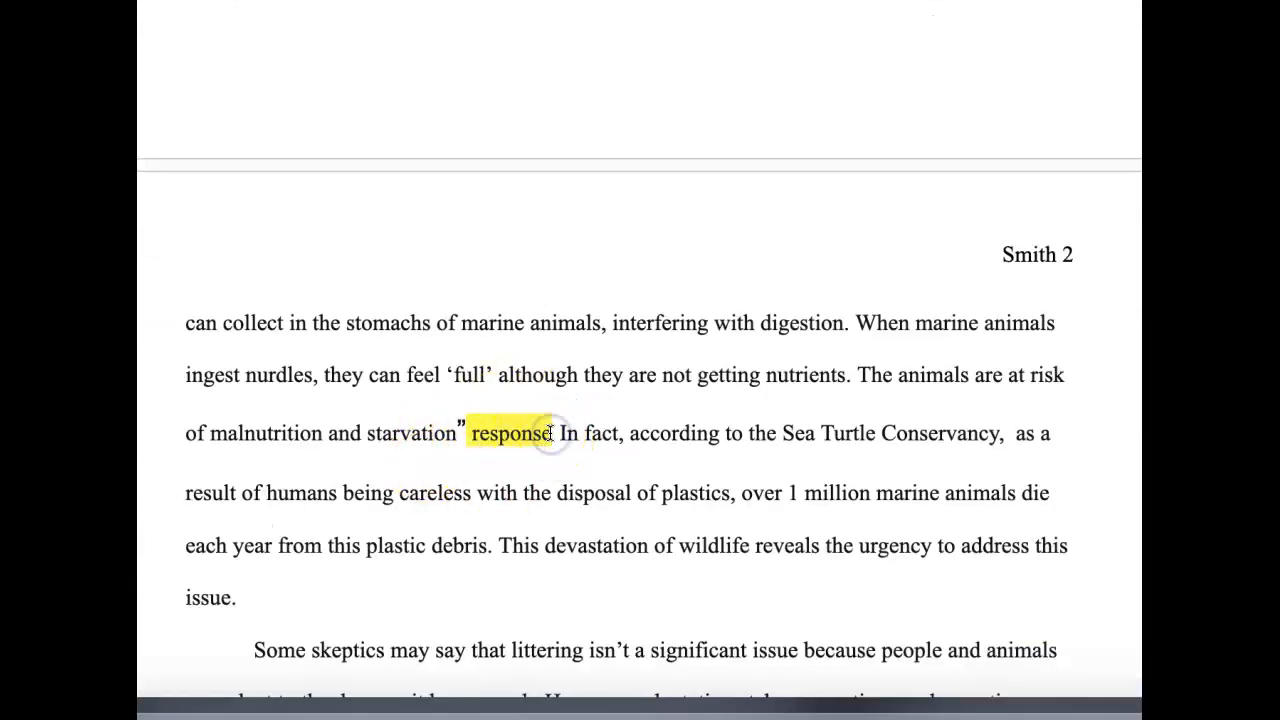
key(BackSpace)
key(BackSpace)
key(BackSpace)
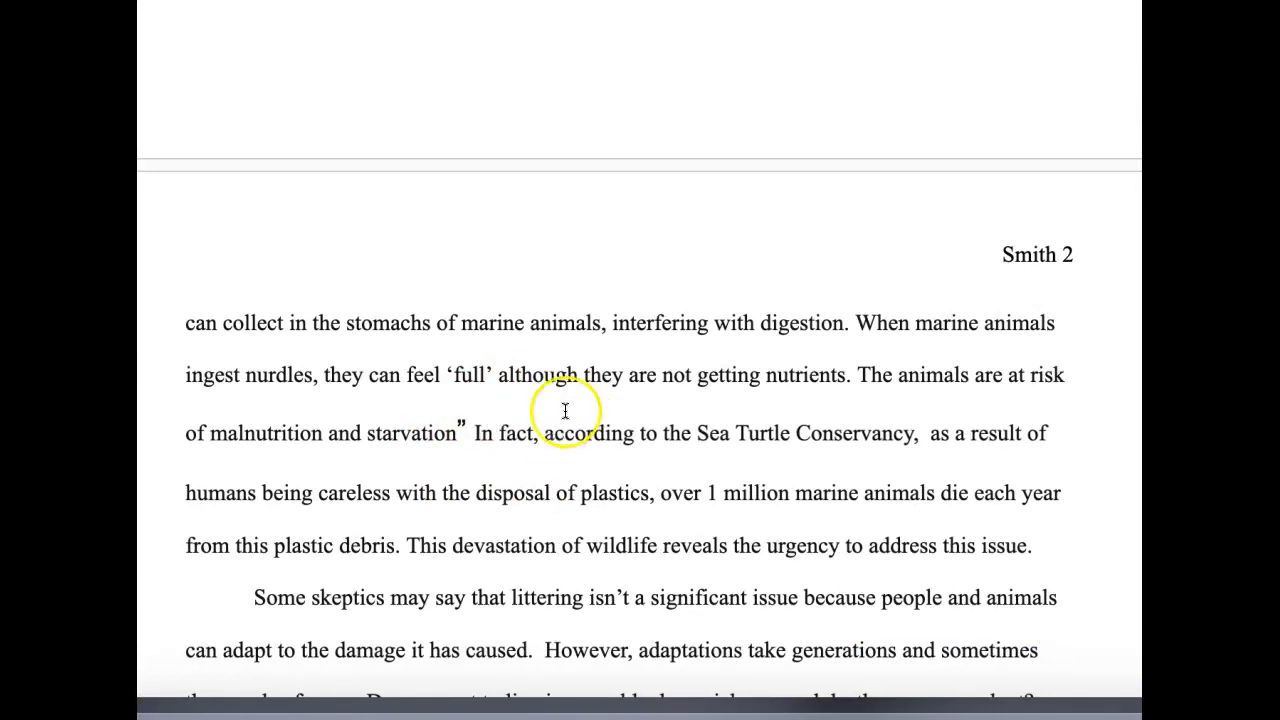
click(990, 1)
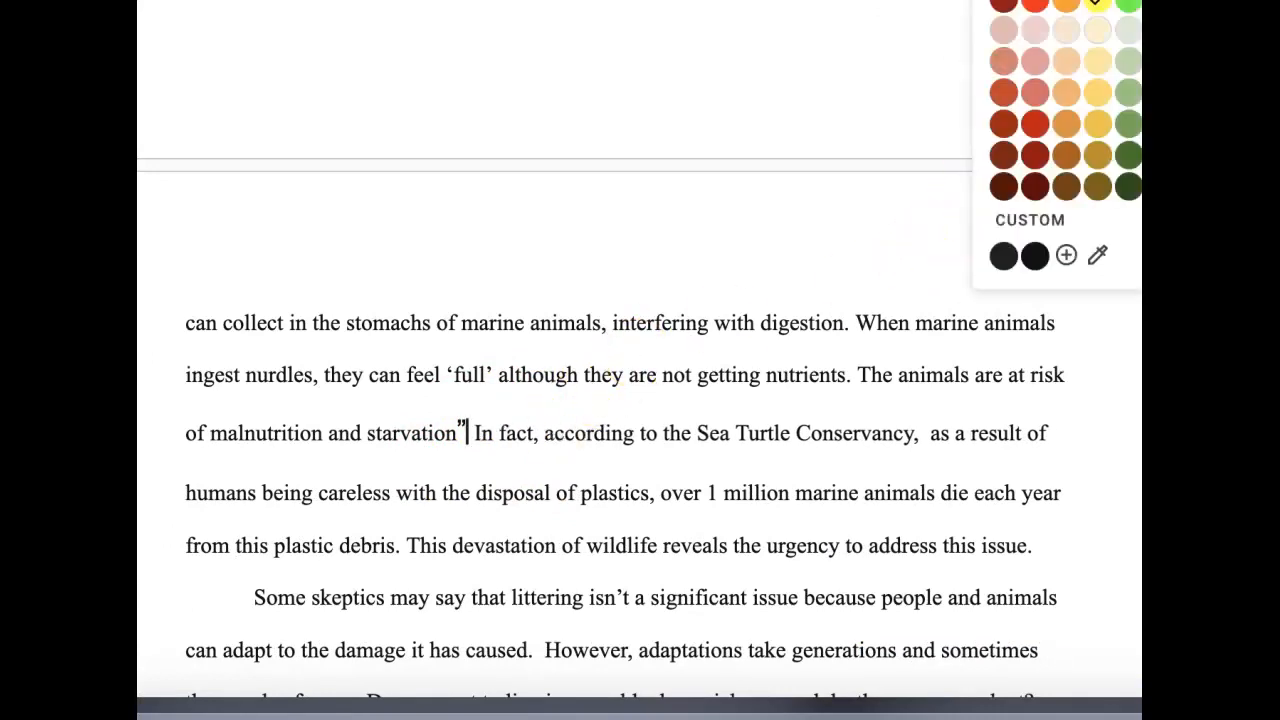
click(1035, 1)
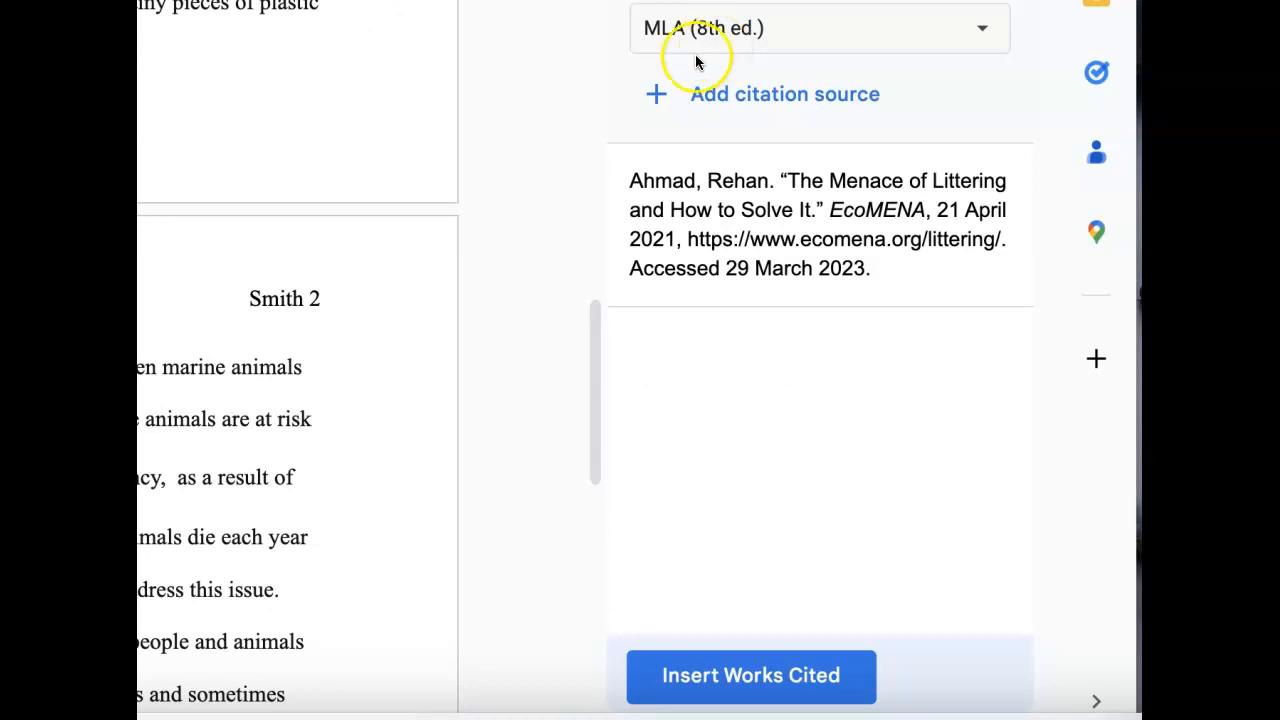
click(660, 94)
click(668, 74)
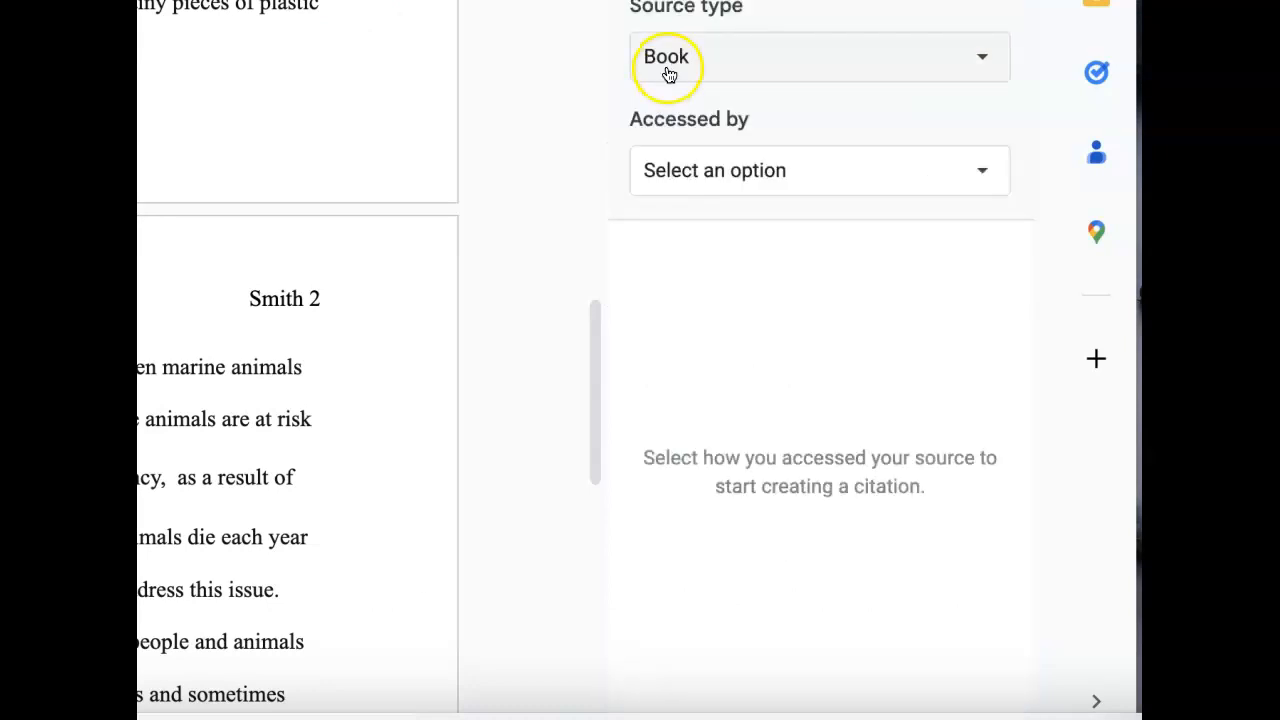
click(706, 229)
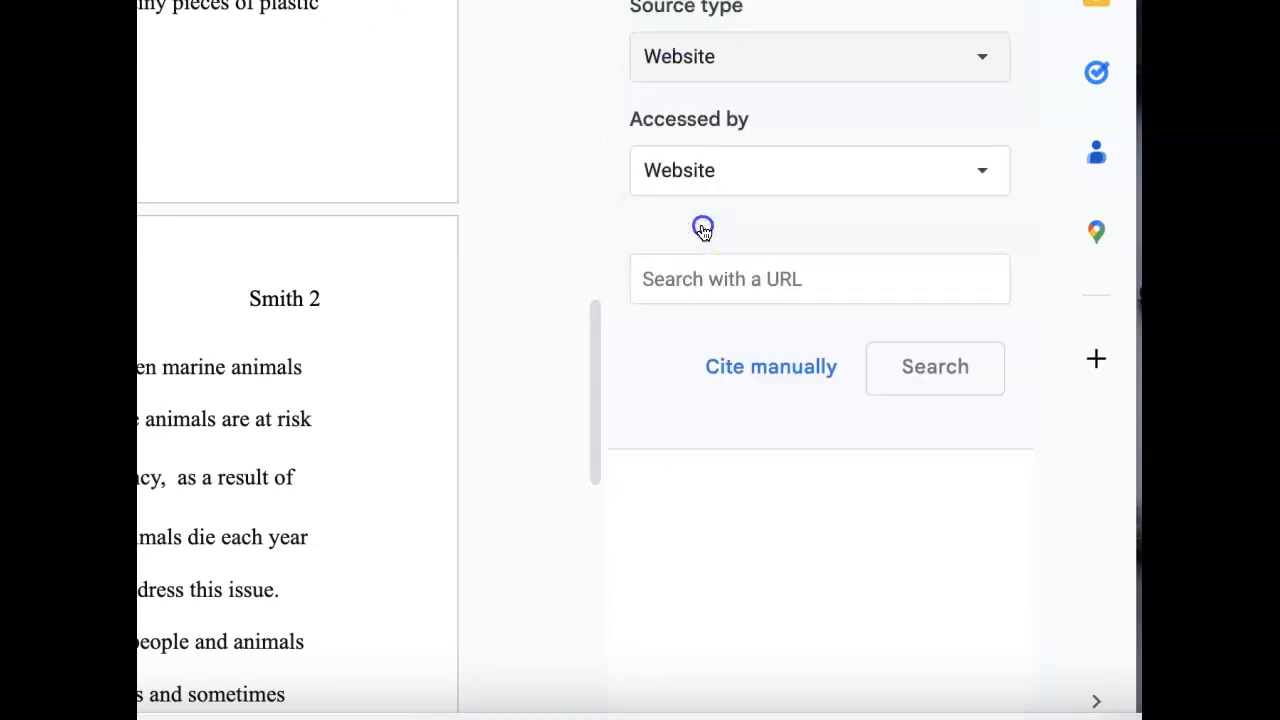
click(668, 300)
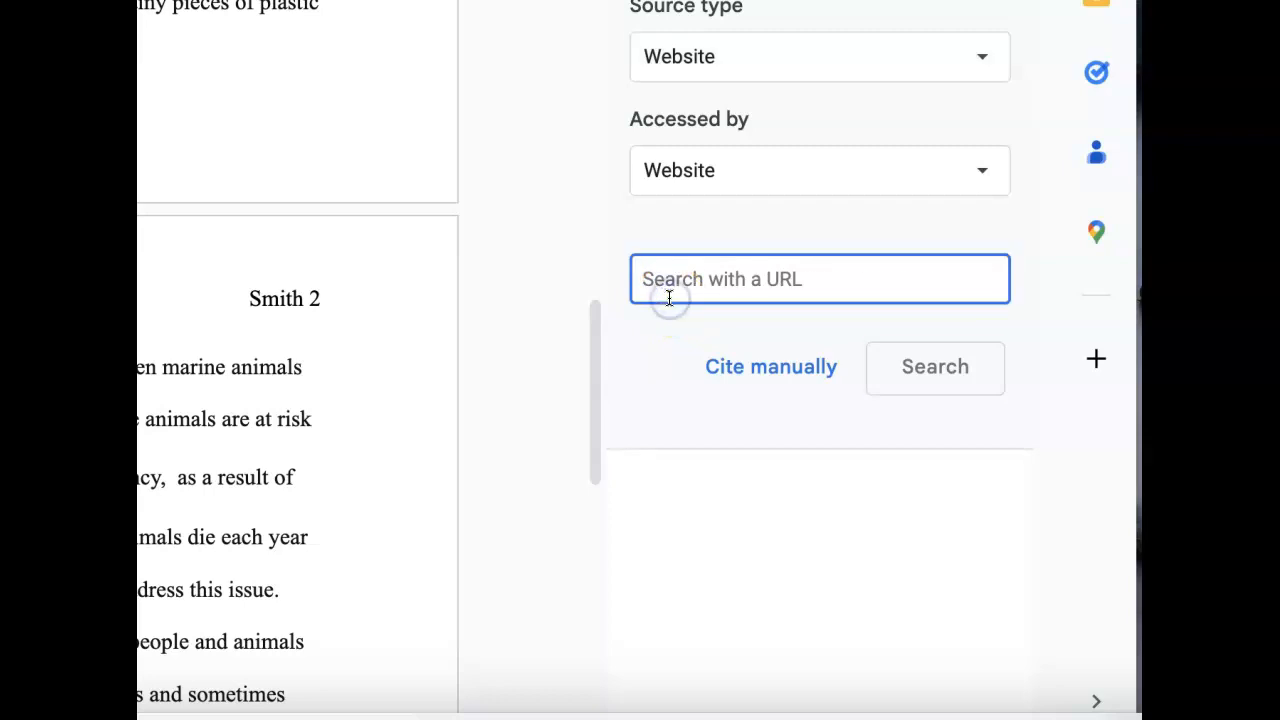
text(https://www.nationalgeographic.org/resource/marine-debris)
click(903, 368)
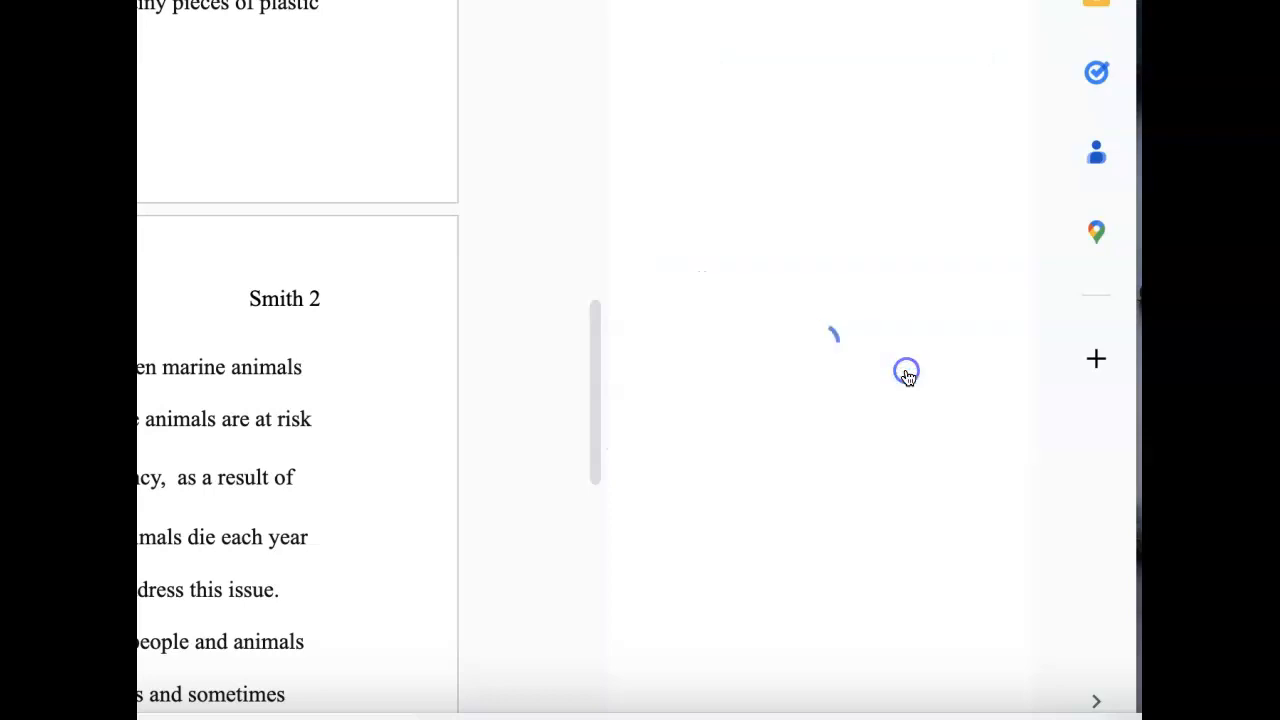
click(817, 184)
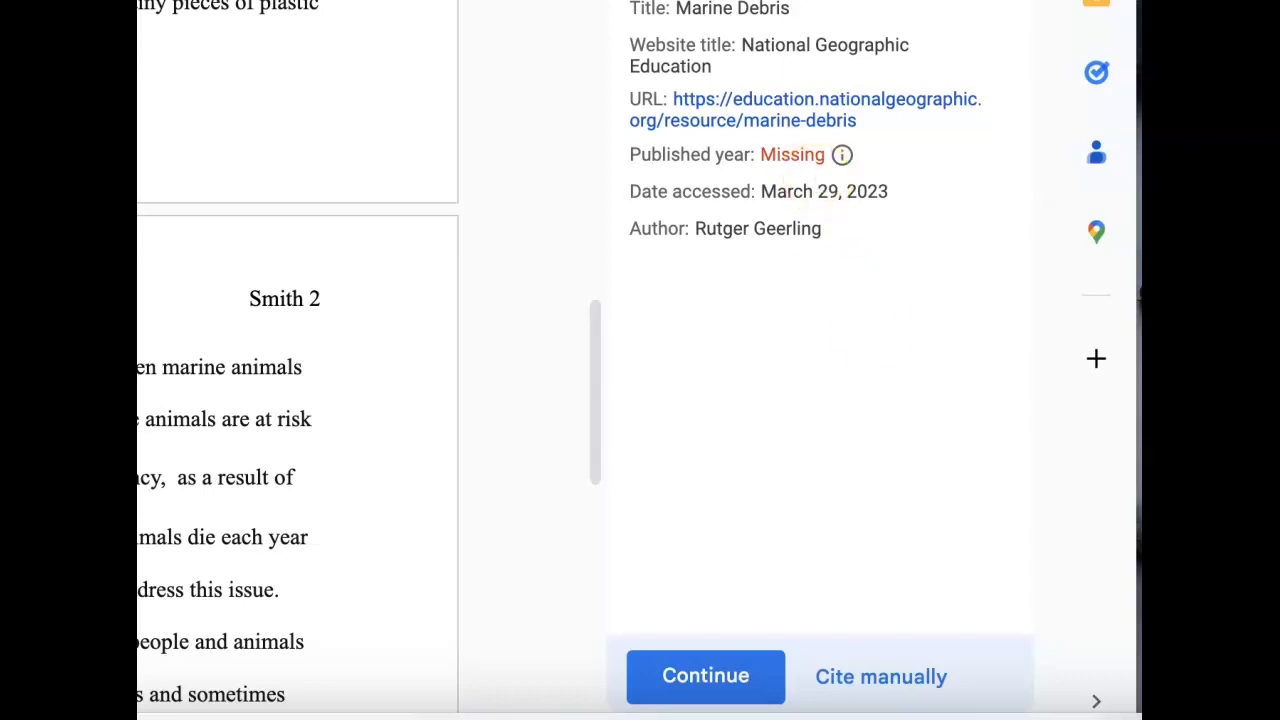
click(691, 678)
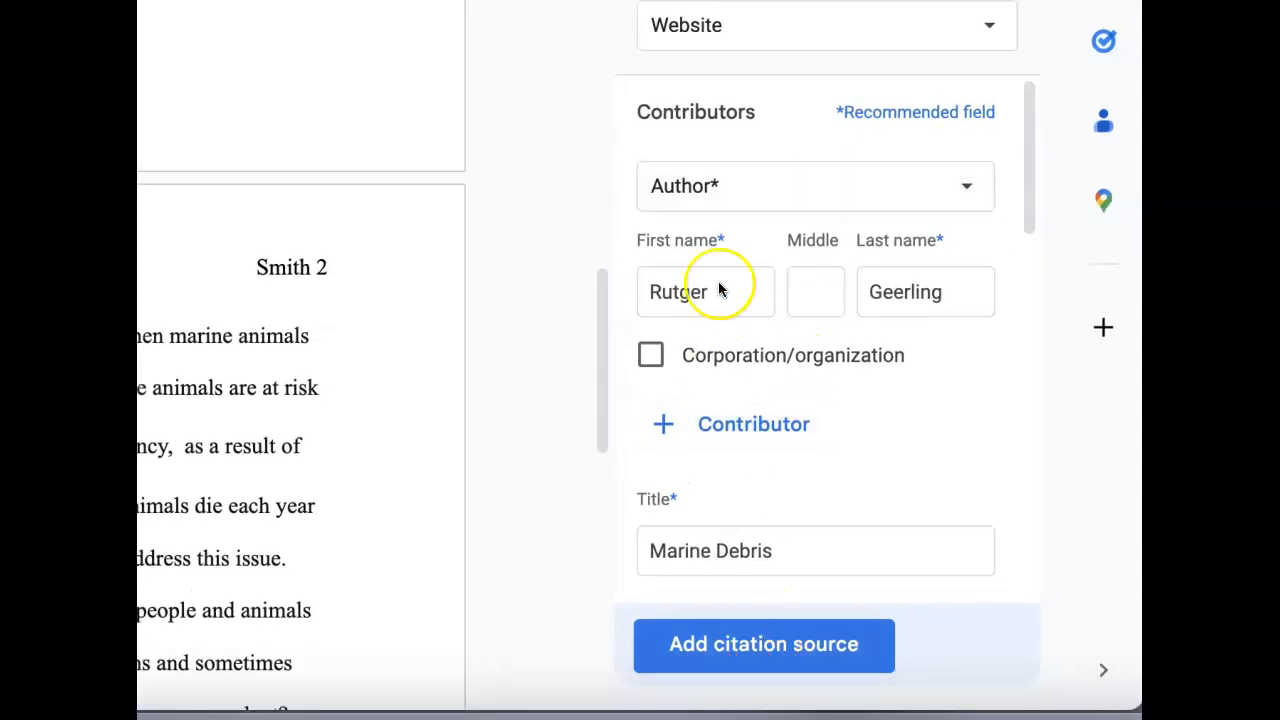
click(679, 640)
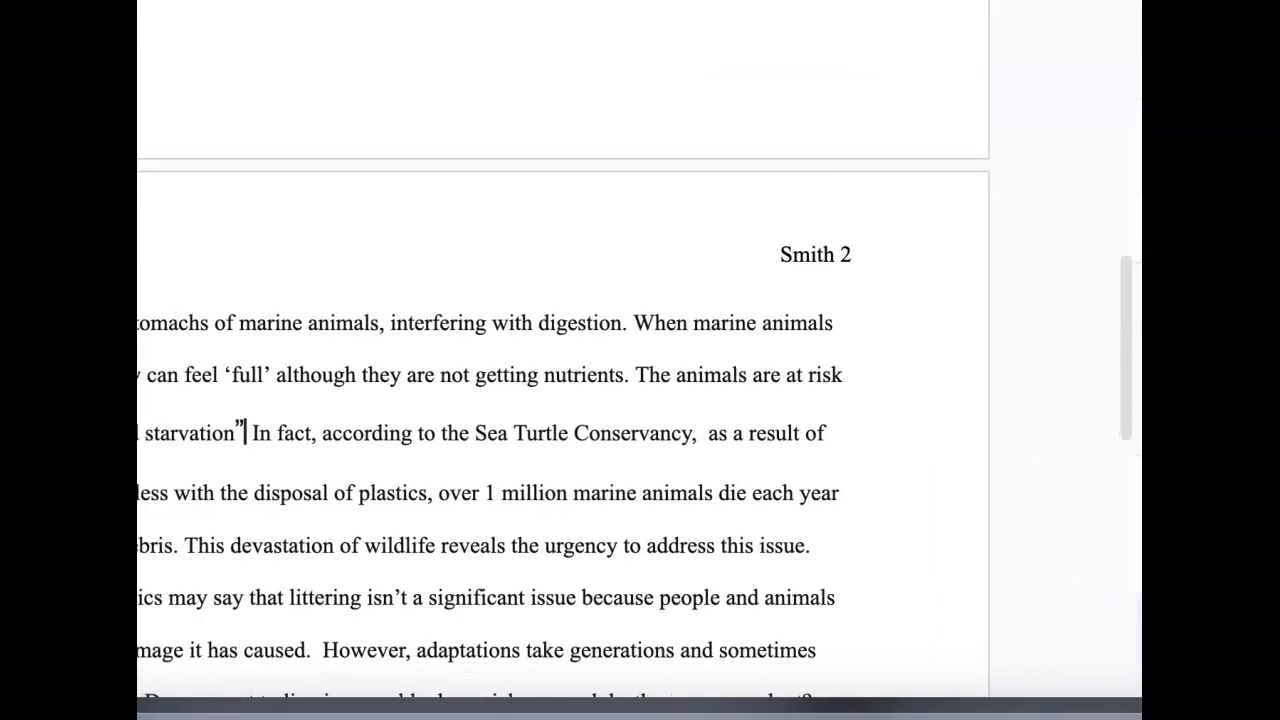
Insert the "Marine Debris" source's in-text citation after "malnutrition and starvation" and end the sentence with a period.
click(244, 438)
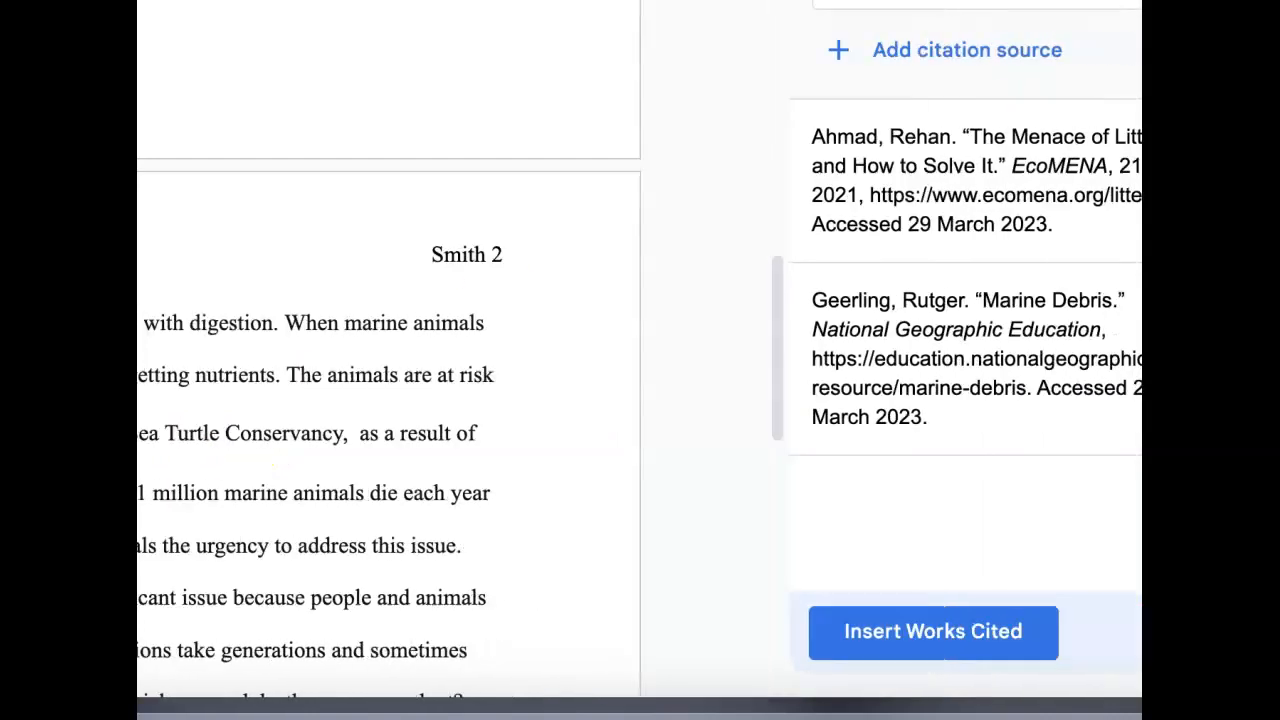
mouse_move(909, 303)
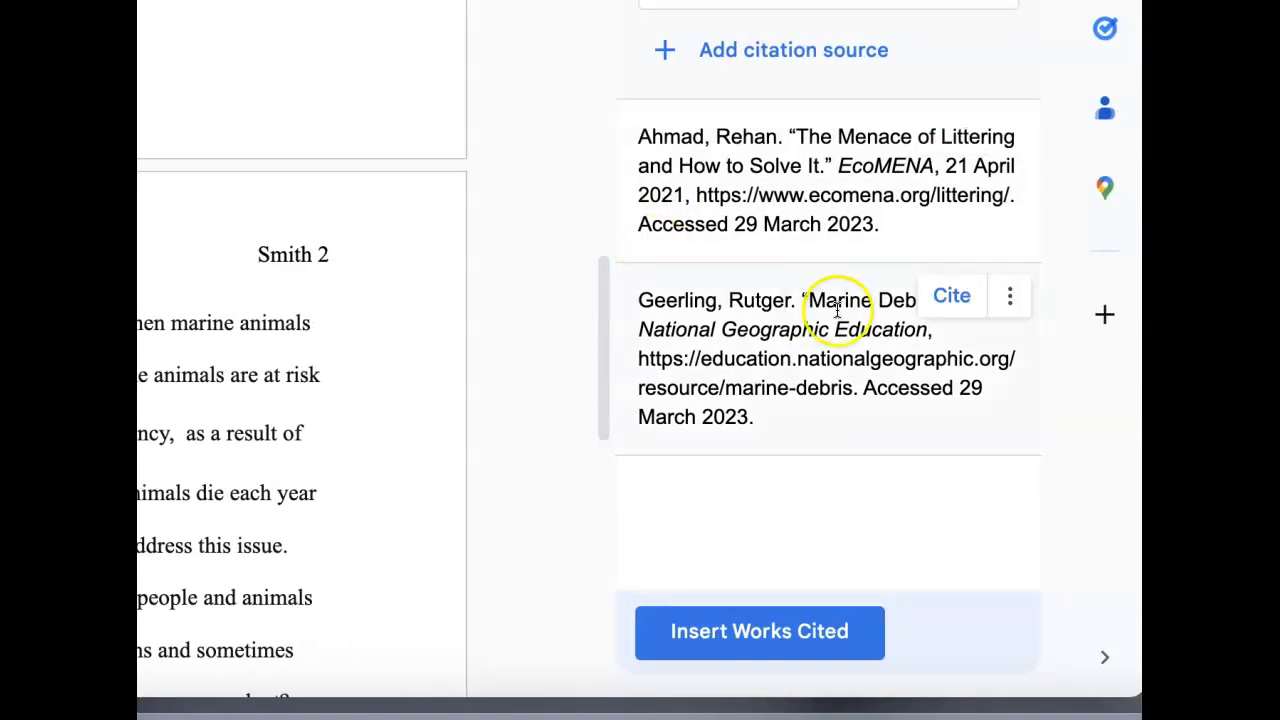
click(945, 300)
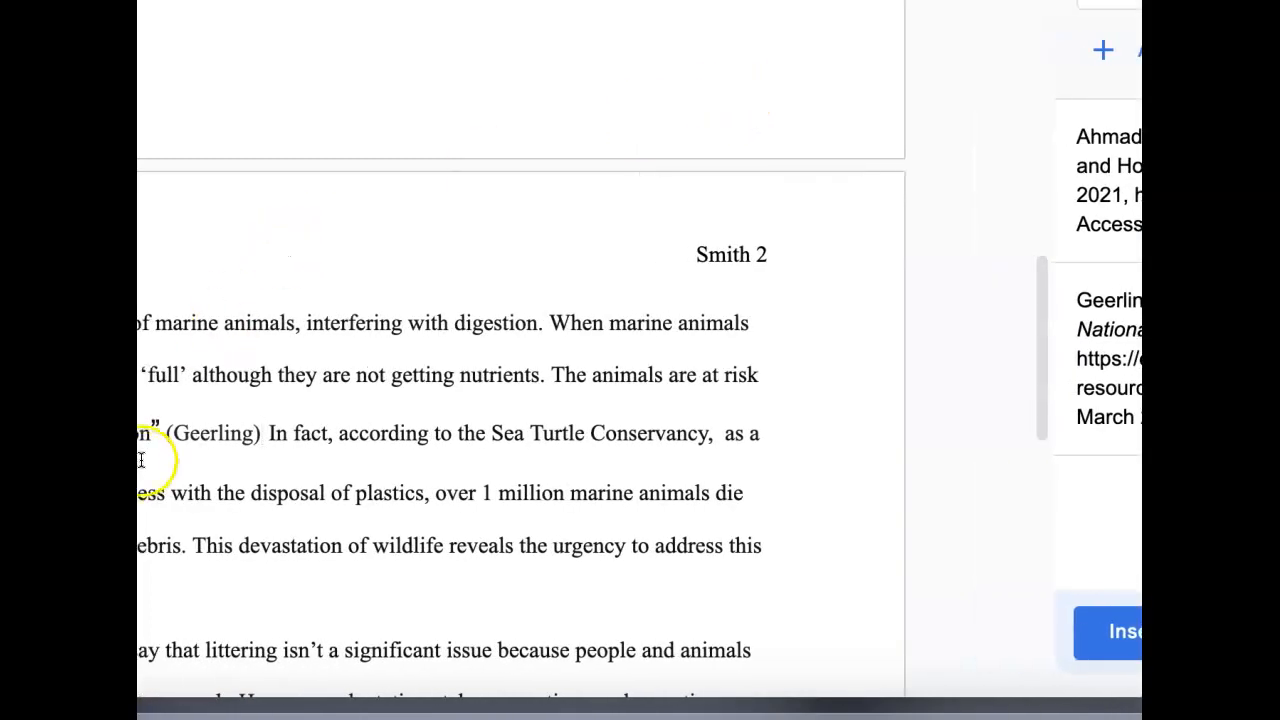
click(265, 436)
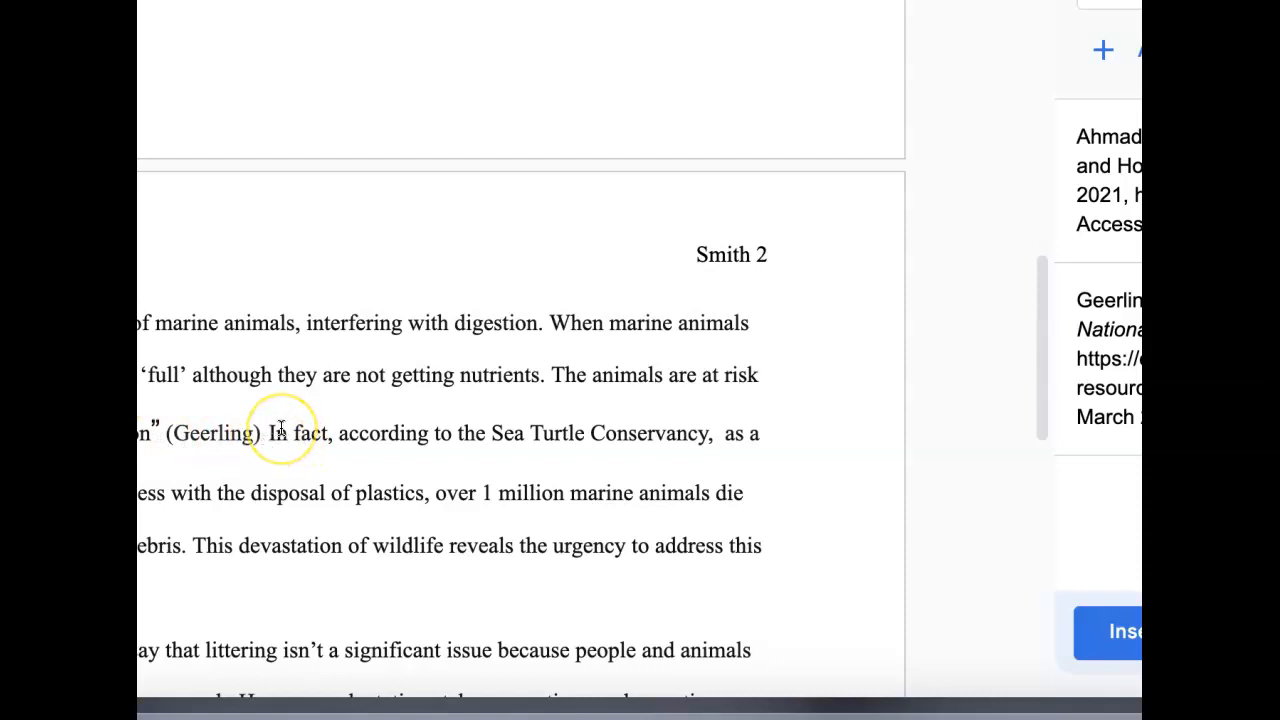
text(.)
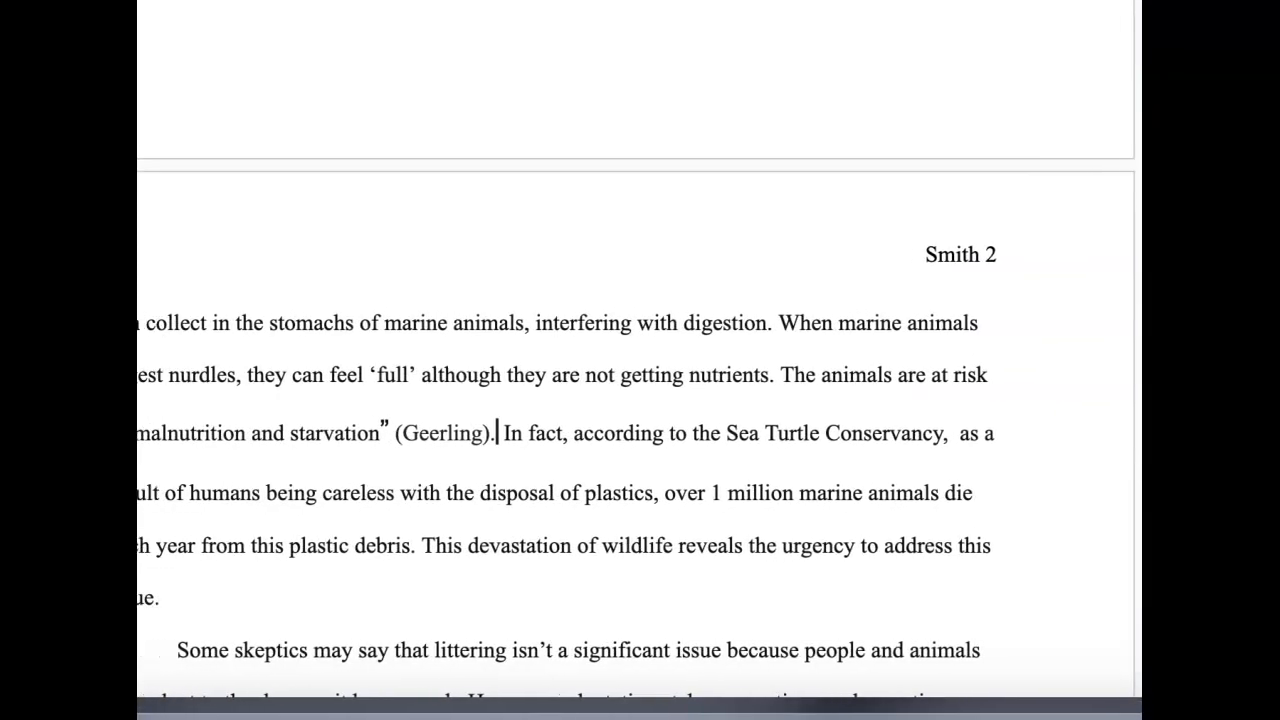
Insert the Works Cited list below the essay's last paragraph and dismiss the suggestion about removing uncited sources.
scroll(1045, 88, down, 10)
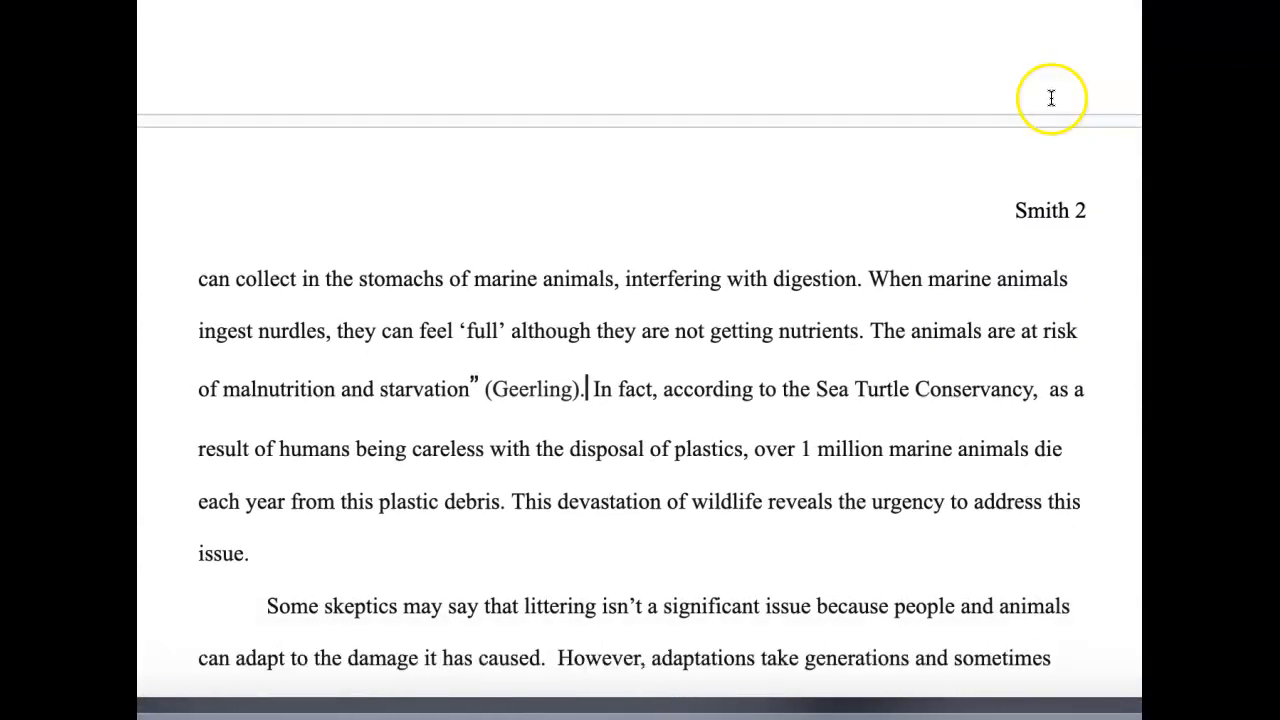
click(543, 447)
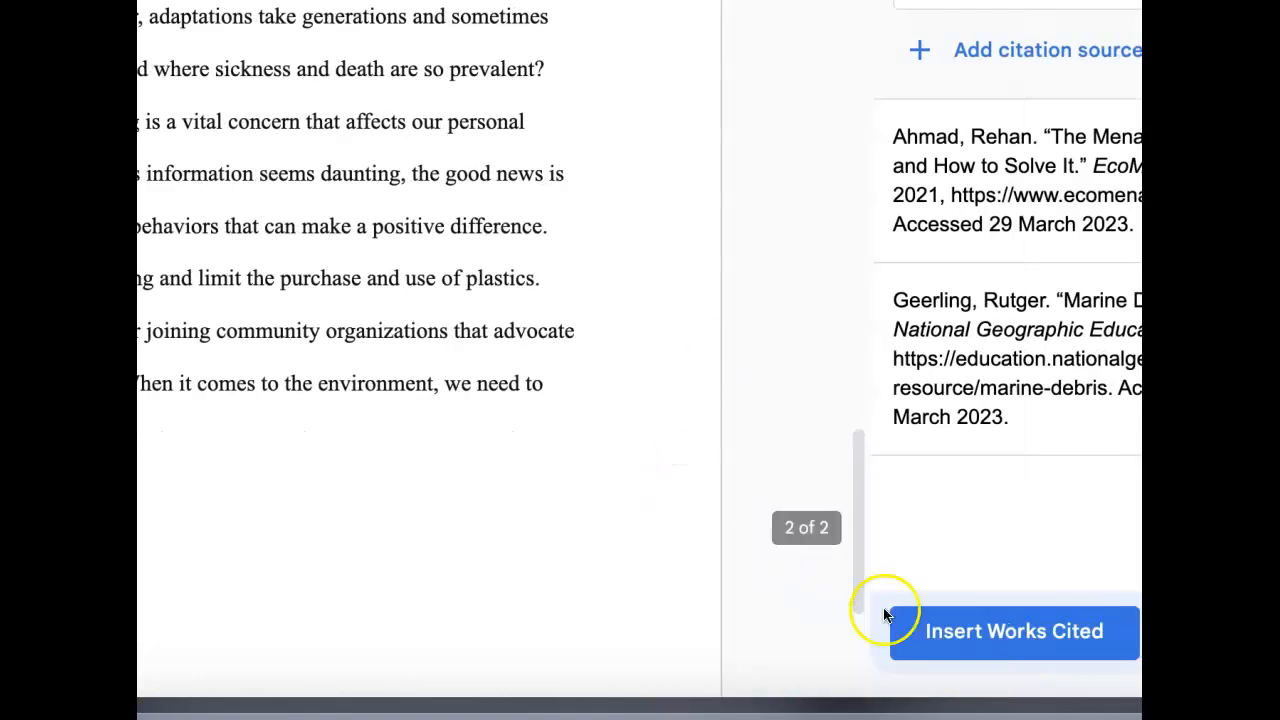
click(945, 640)
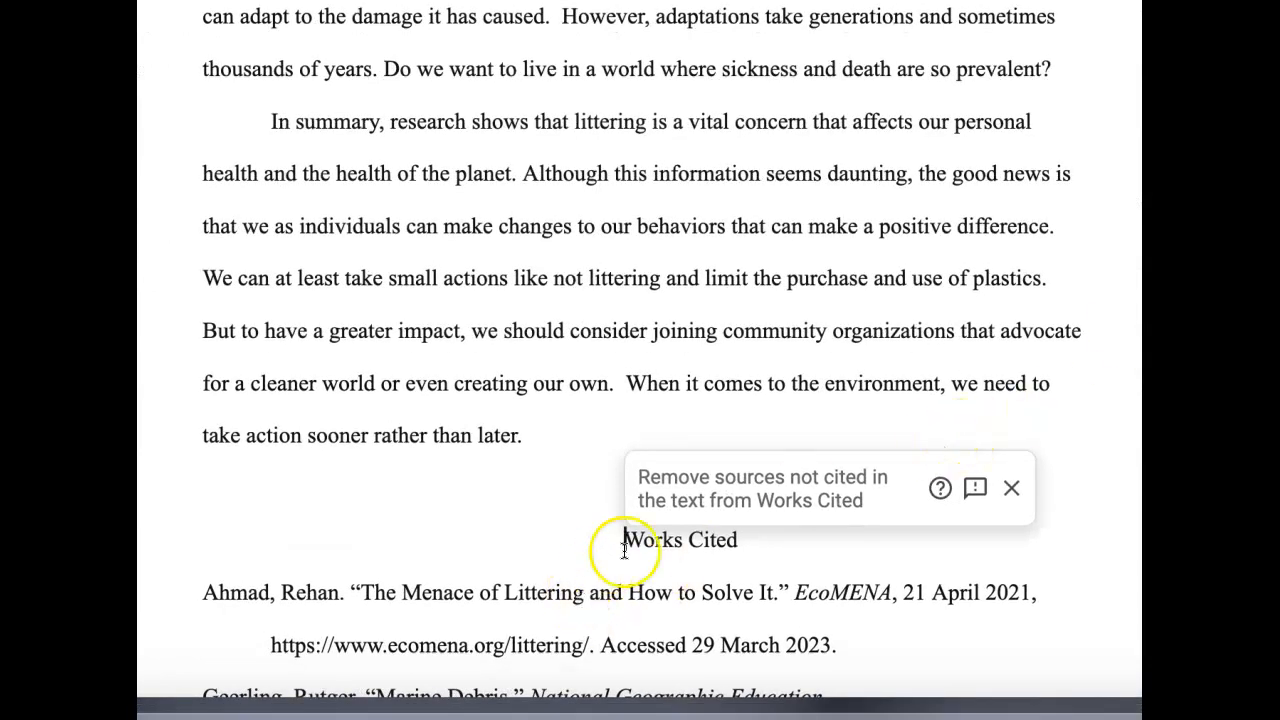
click(1012, 490)
scroll(1011, 484, down, 3)
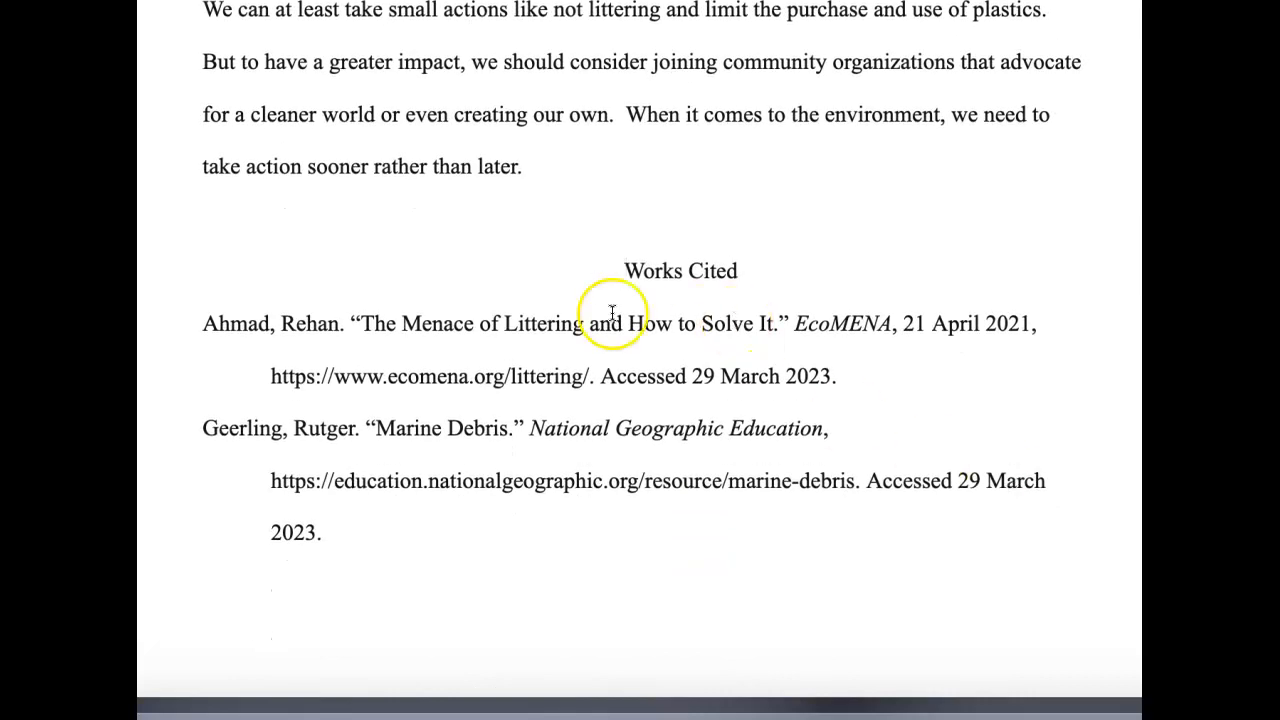